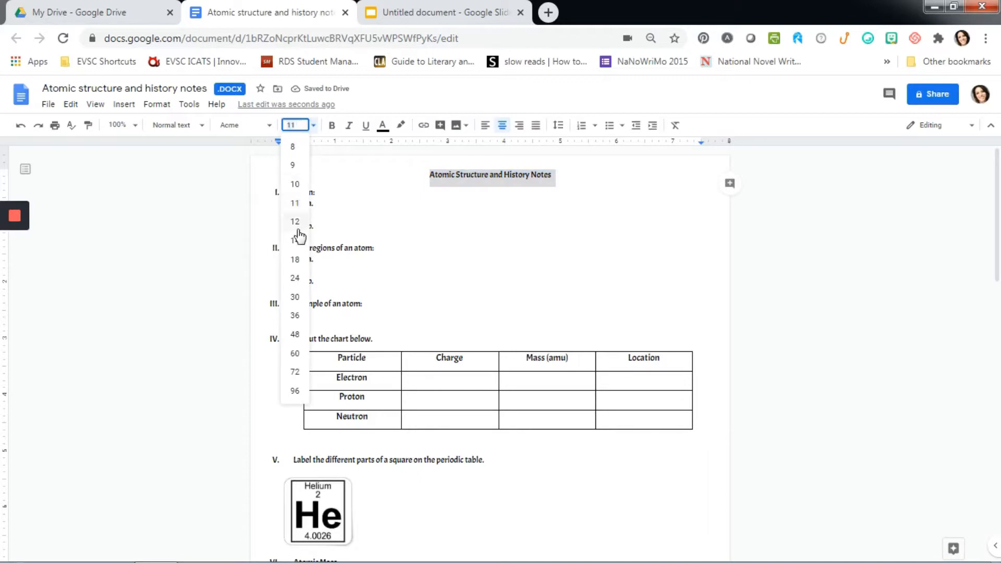
# Set the title's font size to 24 and the text of sections I through IV above the chart to 18
pyautogui.click(295, 279)
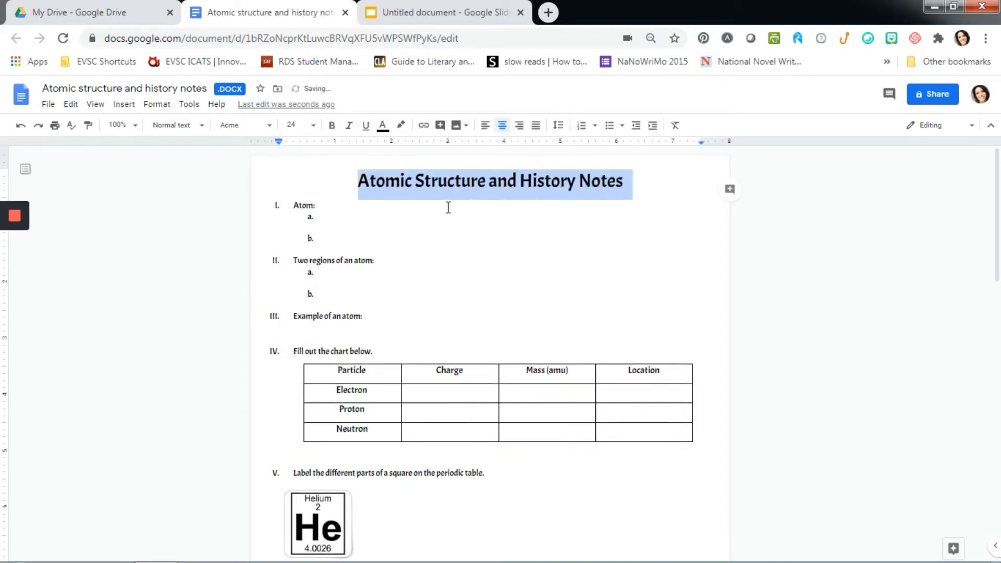
pyautogui.click(450, 183)
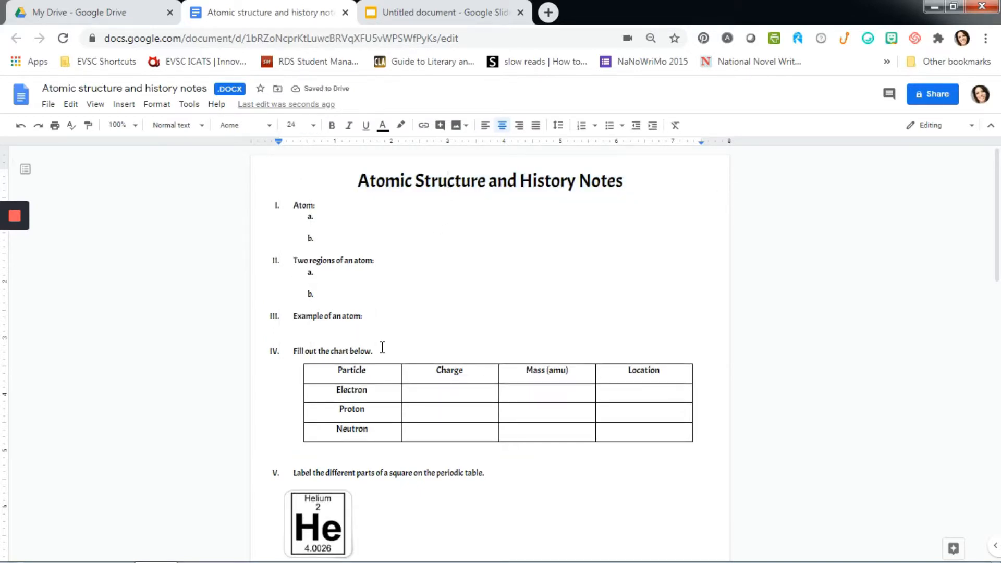
pyautogui.moveTo(380, 350); pyautogui.dragTo(281, 203)
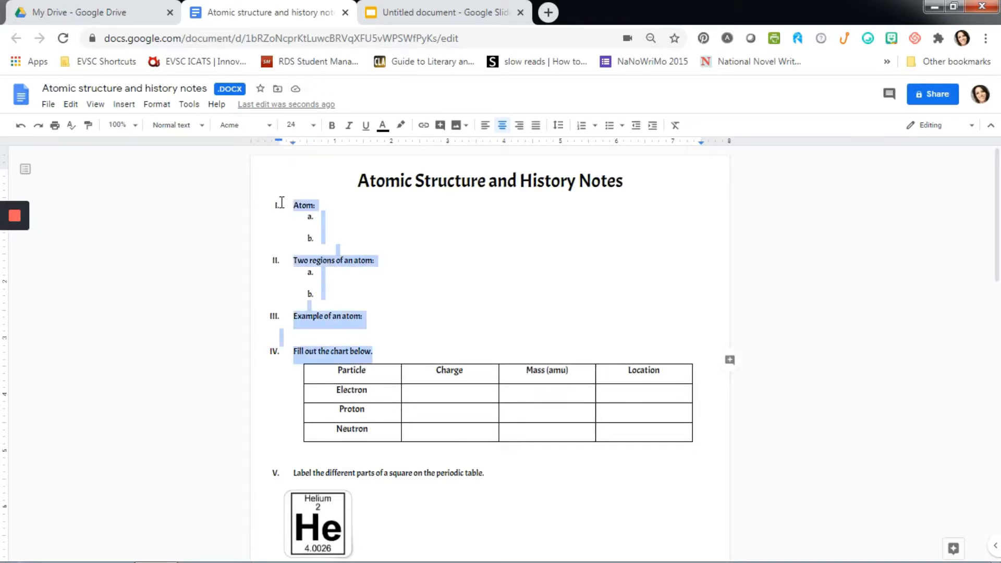
pyautogui.click(296, 125)
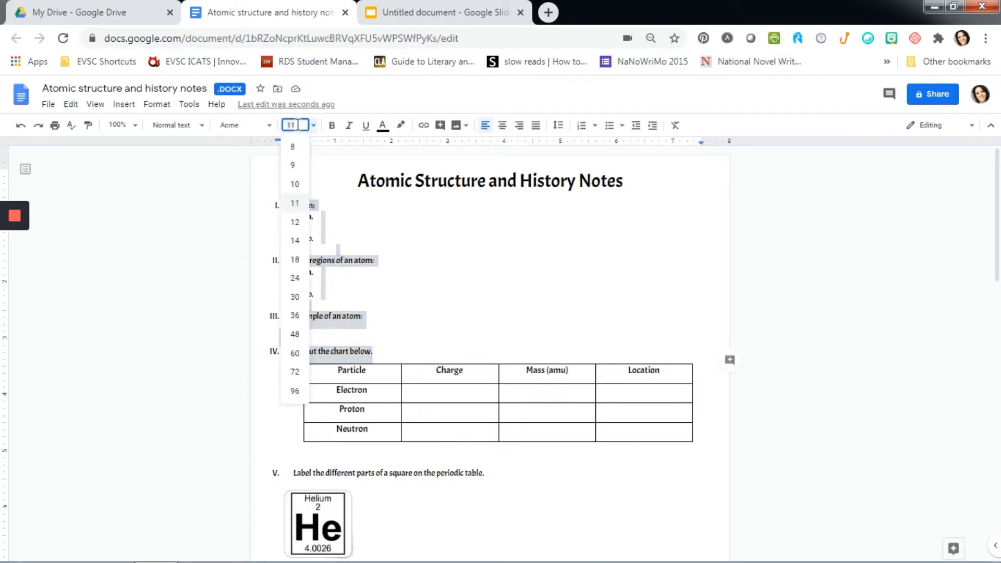
pyautogui.click(295, 264)
pyautogui.click(337, 230)
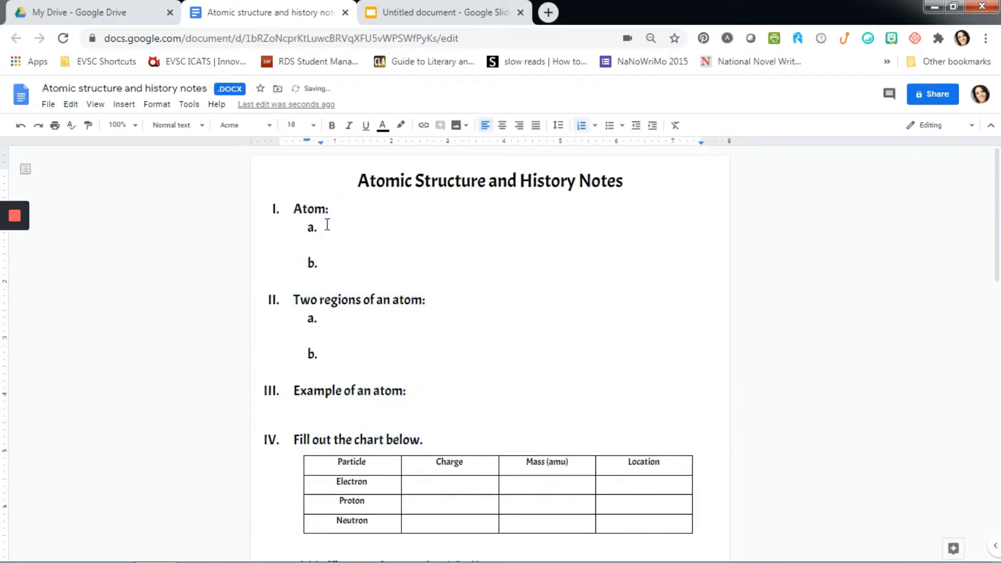
# Set the font size of the lettered sub-items under "Atom" and "Two regions of an atom" to 14
pyautogui.moveTo(327, 225); pyautogui.dragTo(327, 266)
pyautogui.click(313, 125)
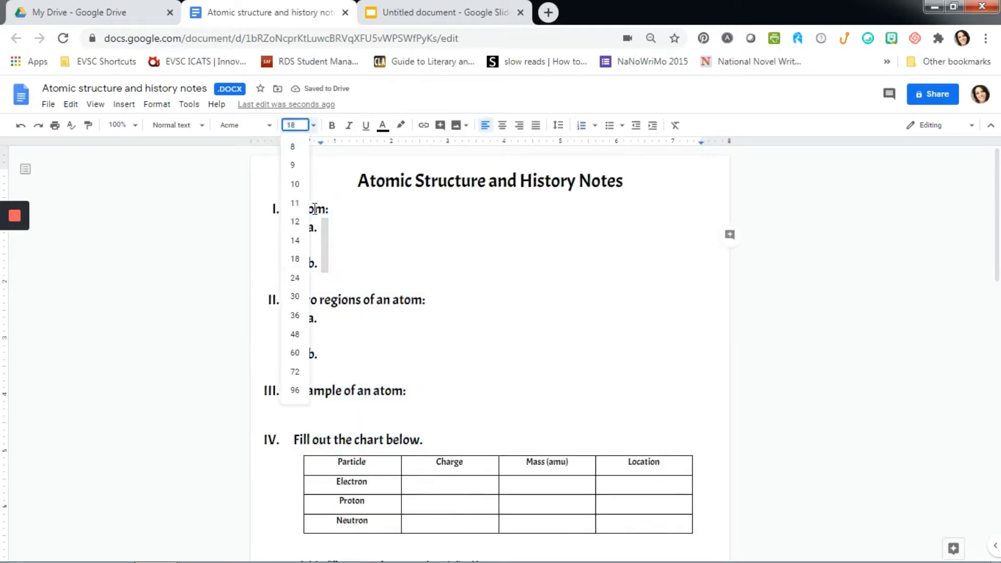
pyautogui.click(296, 241)
pyautogui.moveTo(325, 305); pyautogui.dragTo(334, 343)
pyautogui.click(313, 125)
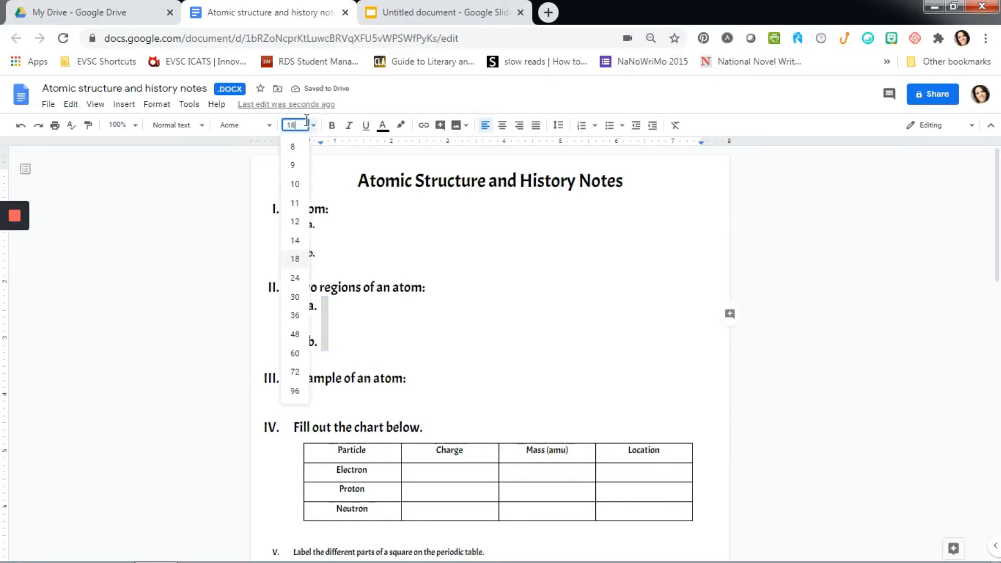
pyautogui.click(298, 241)
pyautogui.click(376, 331)
# Reword the section III heading as "Find an example of an atom using a Google image search:"
pyautogui.scroll(-2, 411, 354)
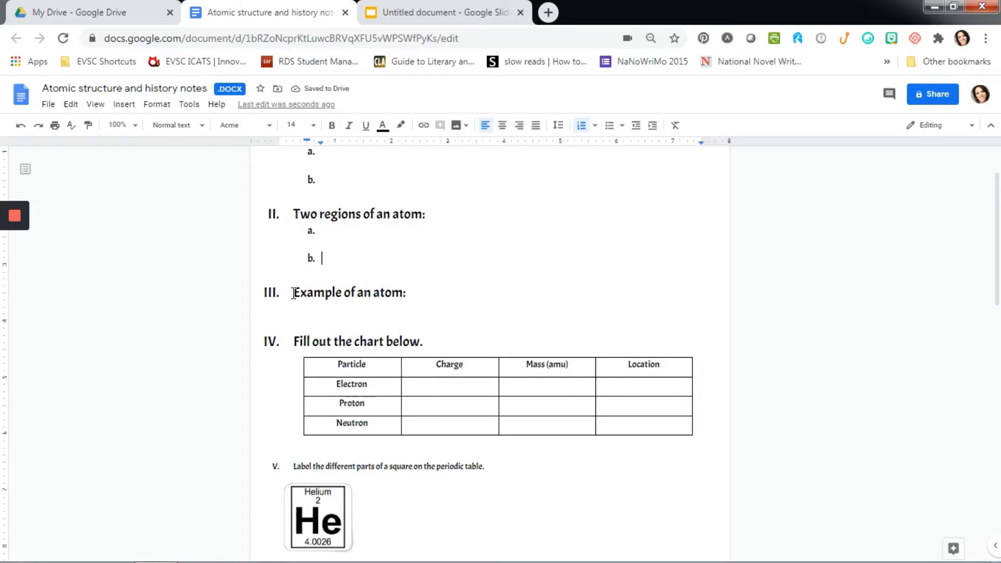
pyautogui.moveTo(294, 293); pyautogui.dragTo(296, 293)
pyautogui.write('Find an')
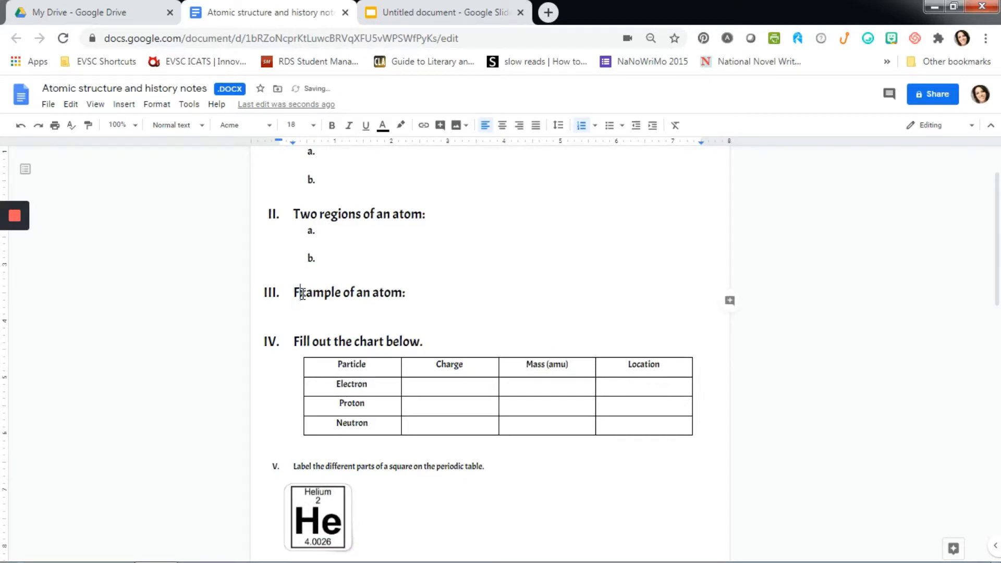
pyautogui.write(' e')
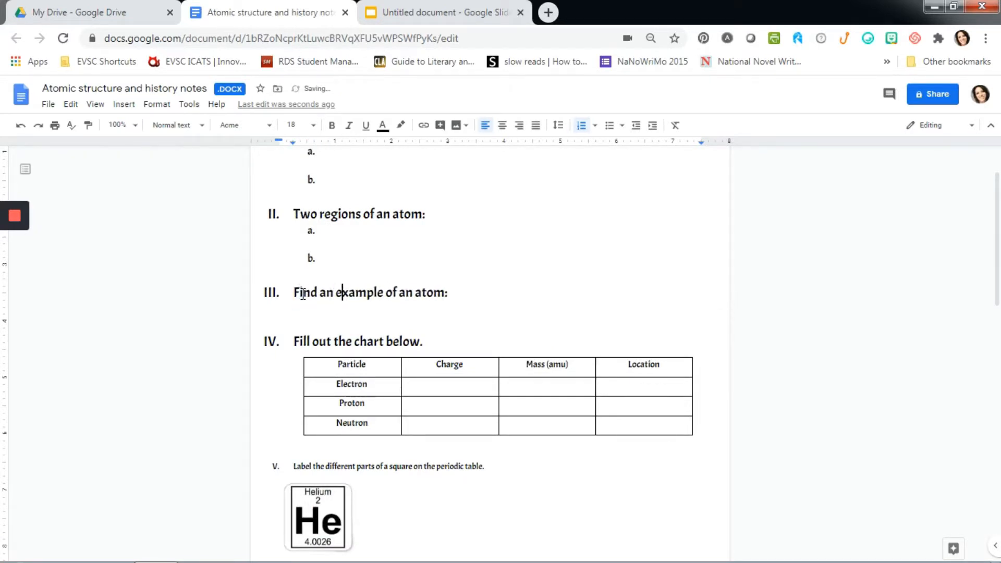
pyautogui.click(444, 293)
pyautogui.write('using a Goo')
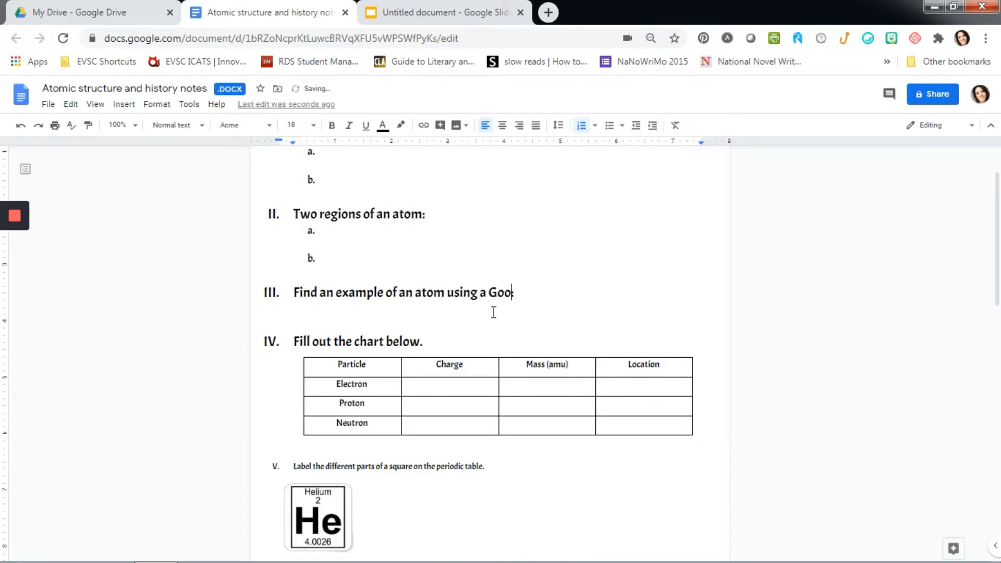
pyautogui.write('gle image search:')
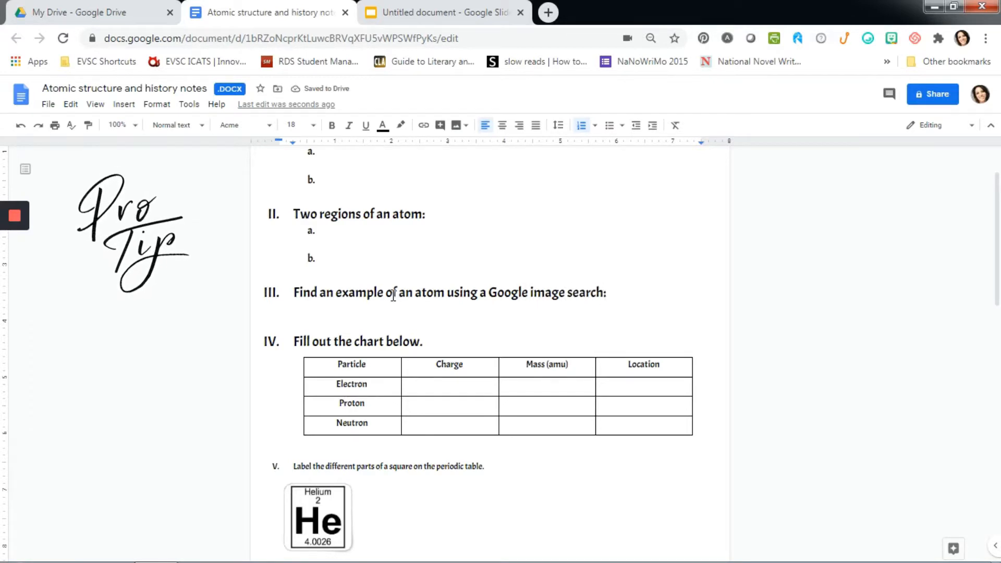
# Split the section III heading into three lines within the same list item, breaking after "example" and after "using"
pyautogui.click(388, 294)
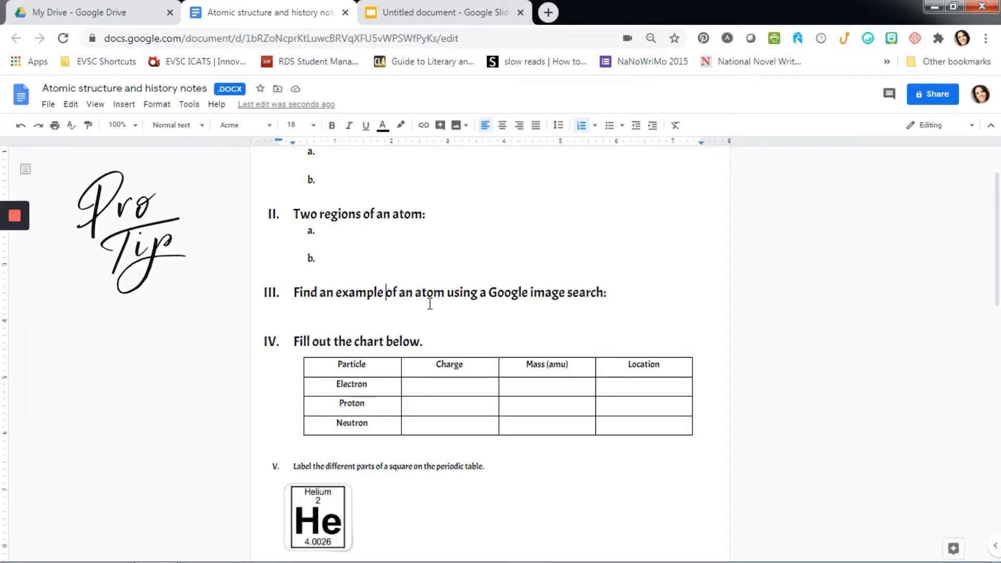
pyautogui.hotkey('shift', 'Return')
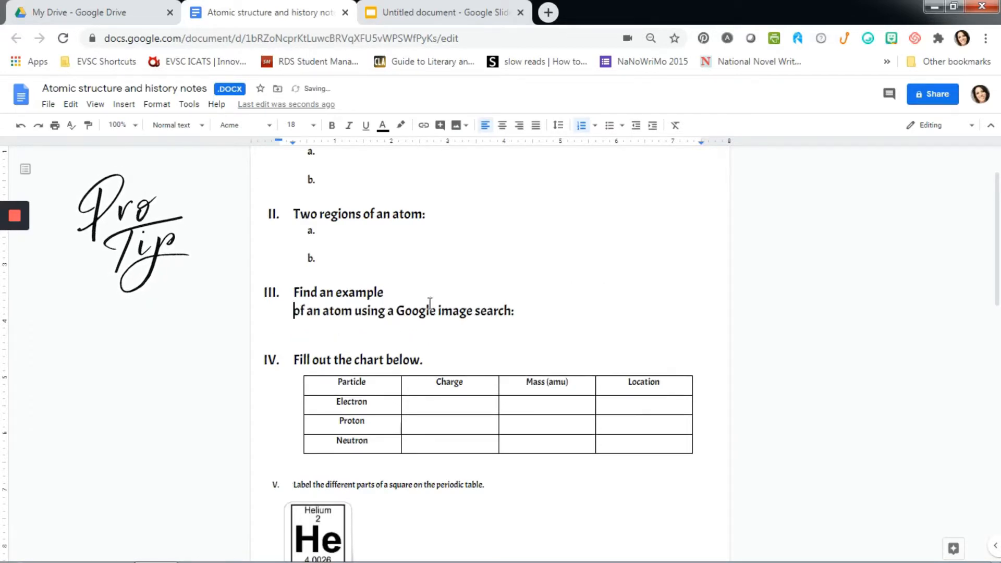
pyautogui.click(389, 313)
pyautogui.hotkey('shift', 'Return')
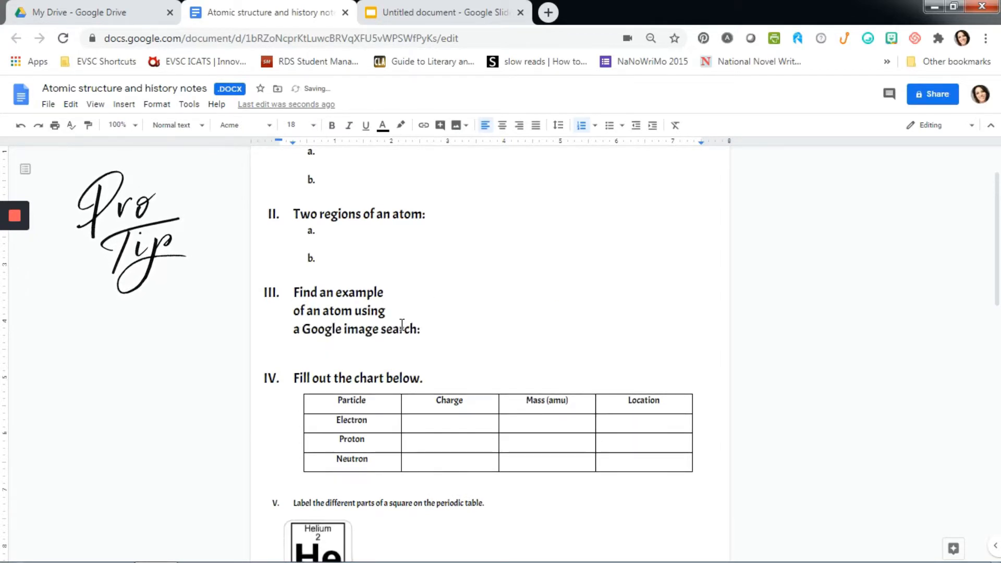
# Set the section V heading and the blank lines between it and the chart to font size 18
pyautogui.scroll(-4, 402, 325)
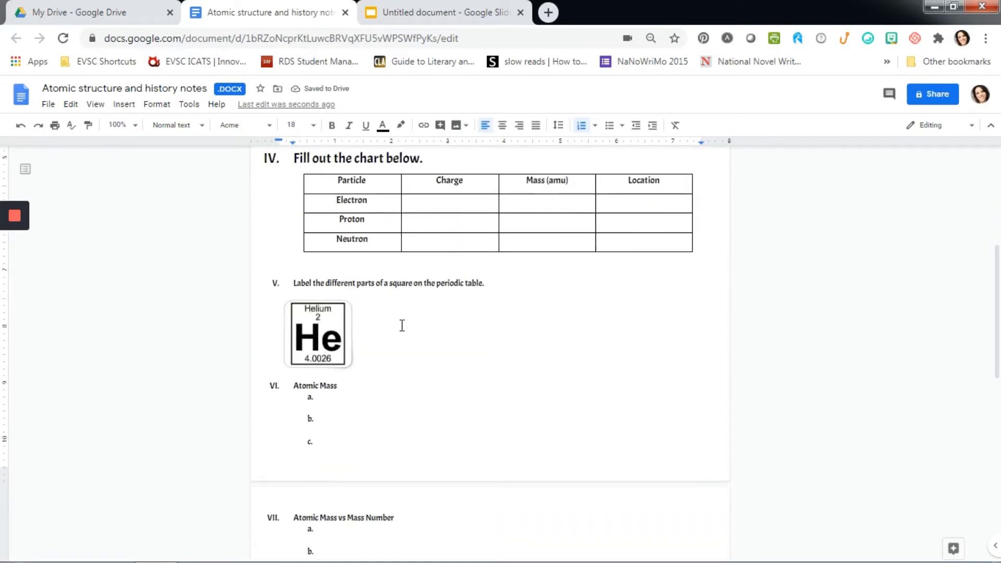
pyautogui.scroll(1, 396, 330)
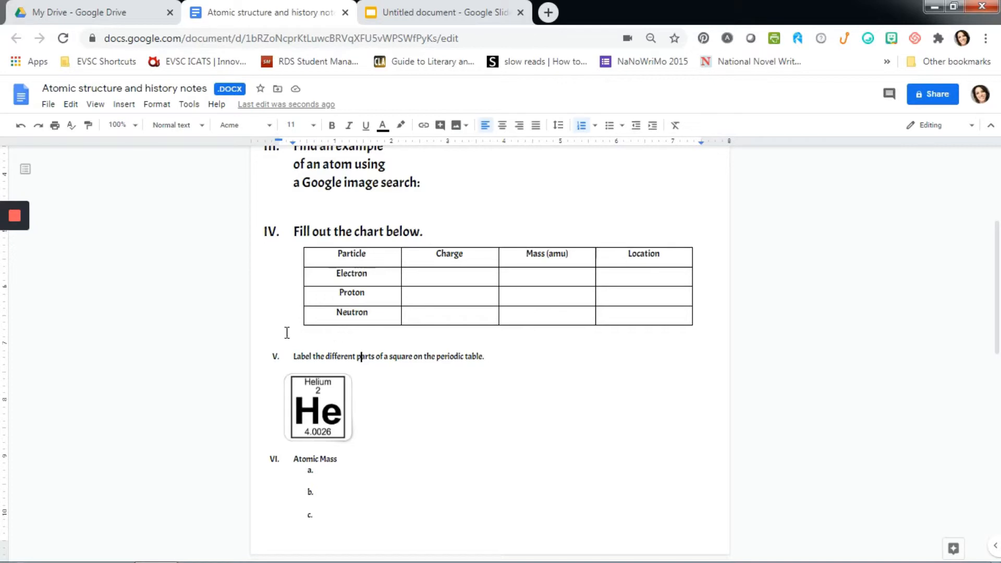
pyautogui.moveTo(293, 336); pyautogui.dragTo(538, 362)
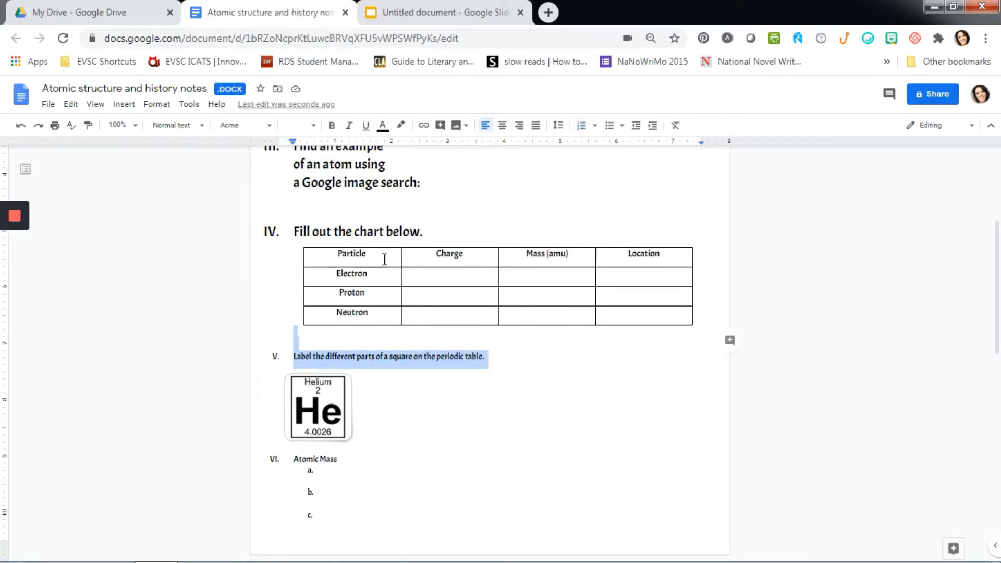
pyautogui.click(299, 126)
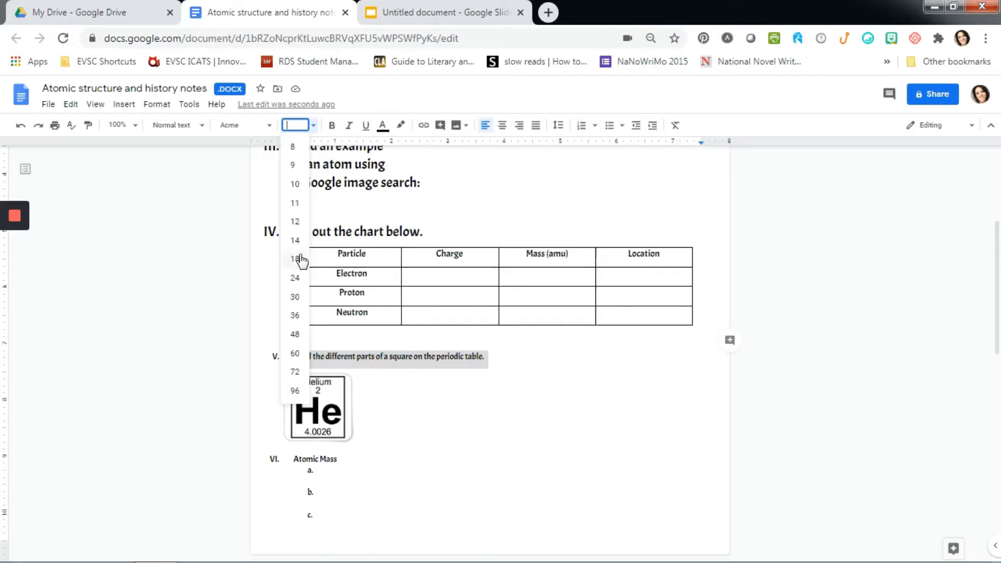
pyautogui.click(295, 260)
# Shrink the blank lines between the chart and the section V heading to font size 10
pyautogui.moveTo(311, 334); pyautogui.dragTo(320, 356)
pyautogui.click(300, 125)
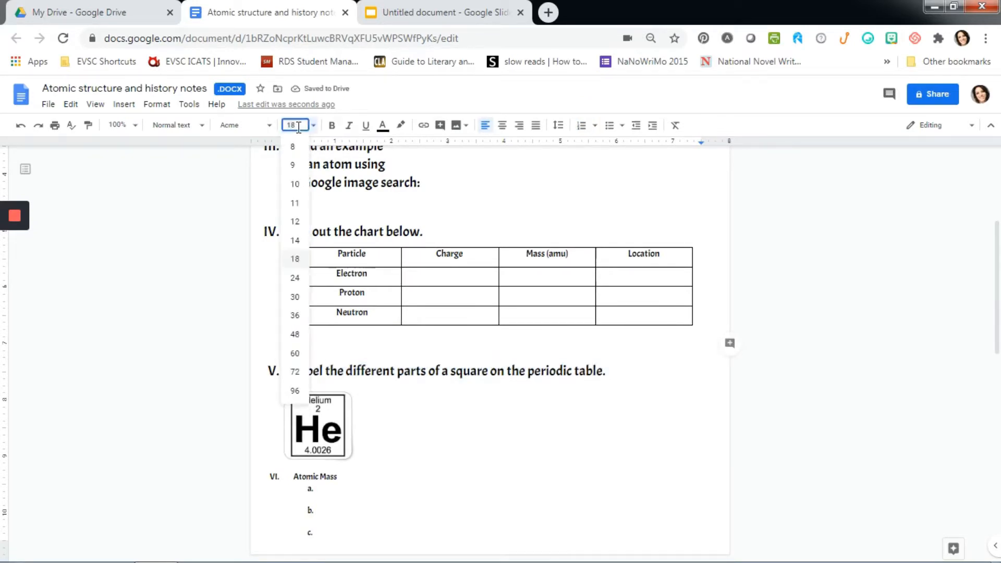
pyautogui.click(297, 225)
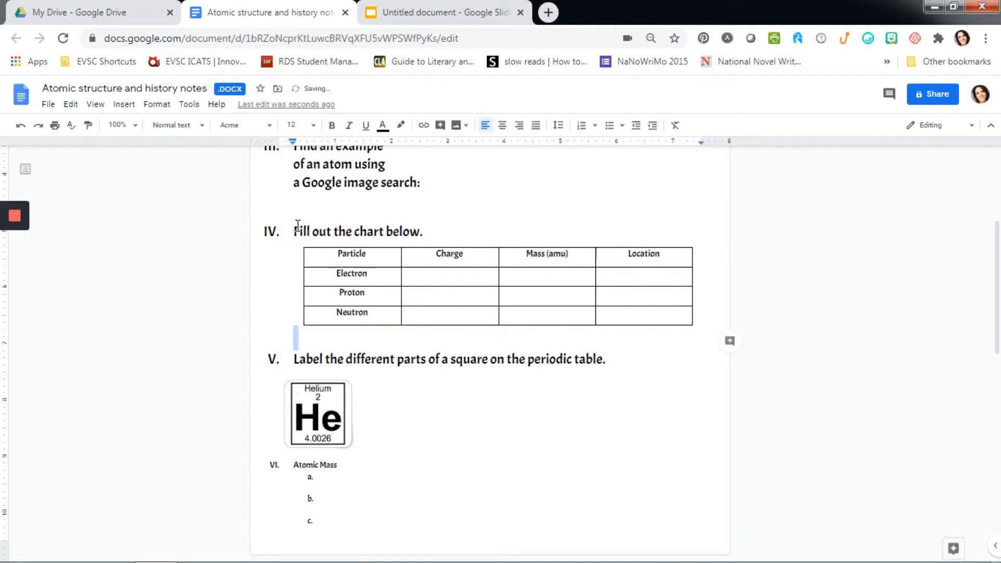
pyautogui.click(299, 126)
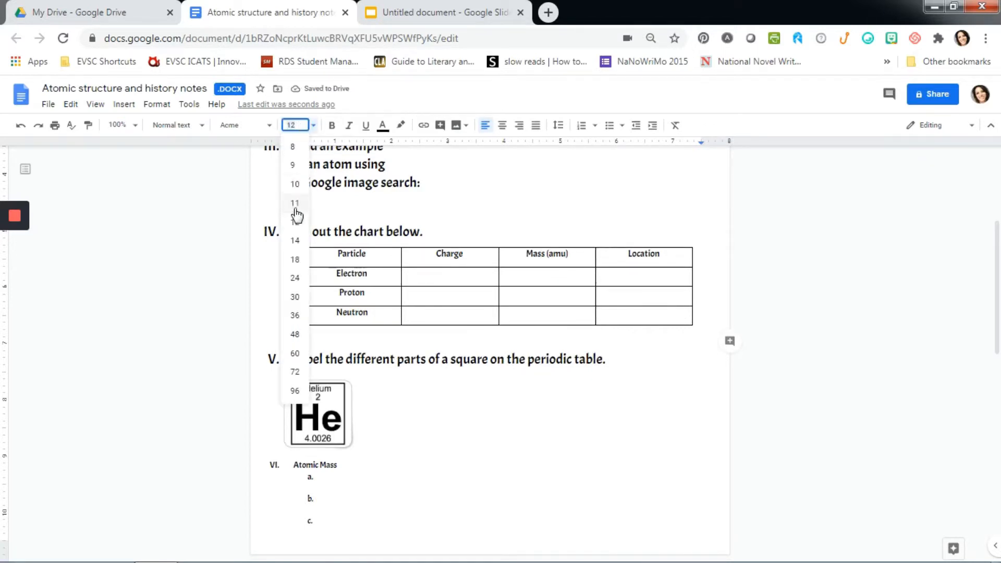
pyautogui.click(301, 192)
# Set the font size of all cells in the particle chart to 18
pyautogui.click(367, 270)
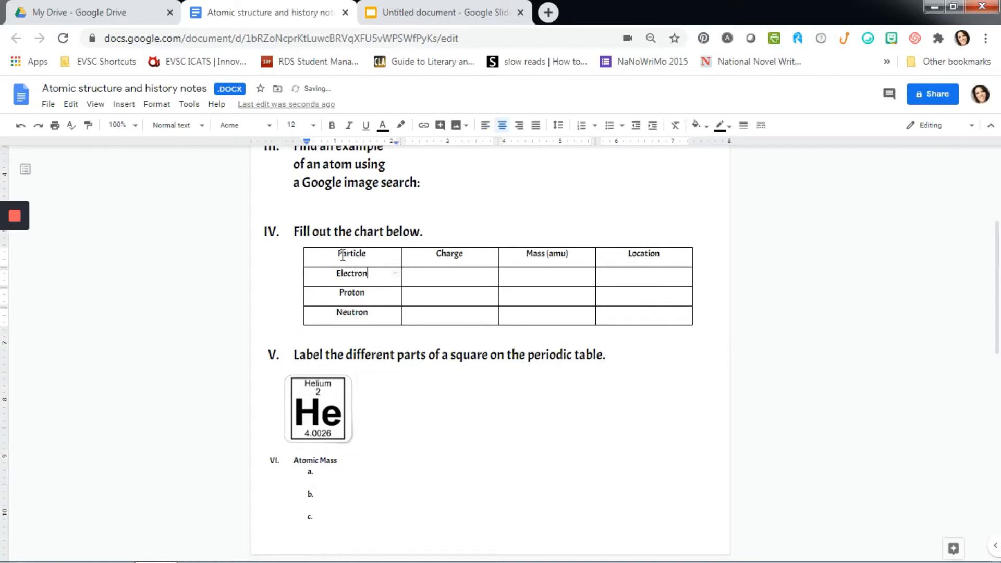
pyautogui.moveTo(362, 259); pyautogui.dragTo(608, 316)
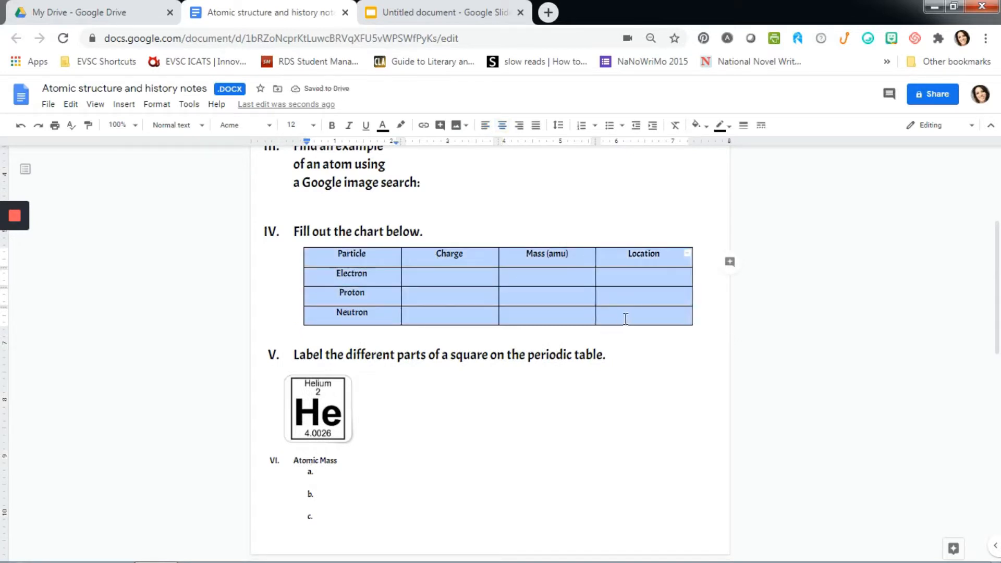
pyautogui.click(300, 126)
pyautogui.click(302, 238)
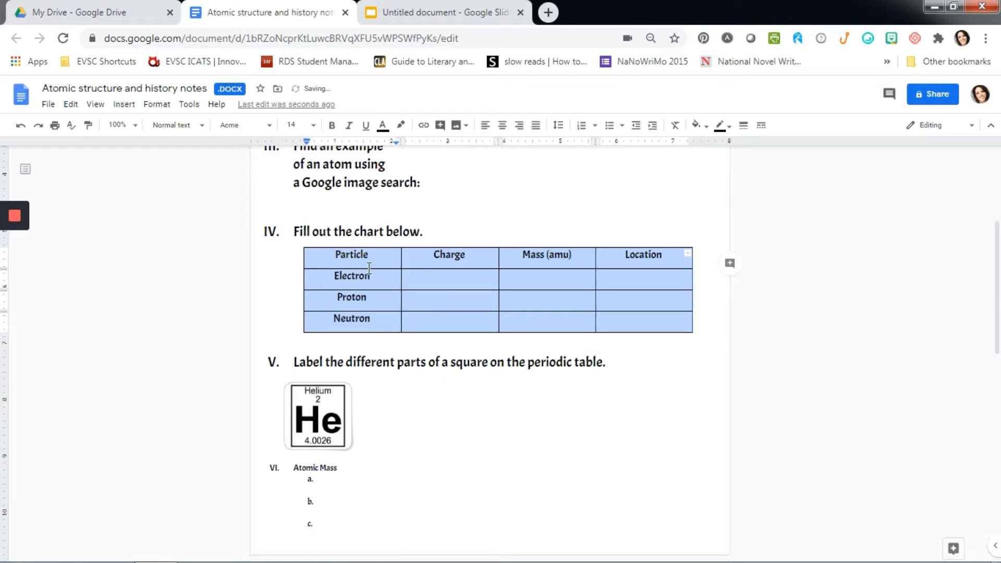
pyautogui.click(300, 125)
pyautogui.click(300, 260)
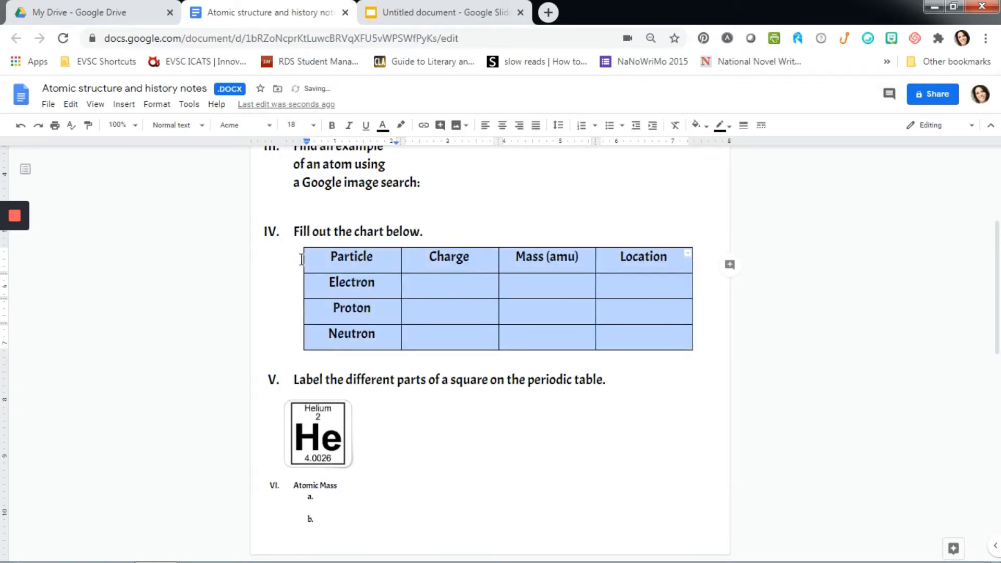
# Extend the chart's outer edge beside the Particle column slightly into the margin, and narrow that column to fit its text
pyautogui.moveTo(305, 260); pyautogui.dragTo(285, 261)
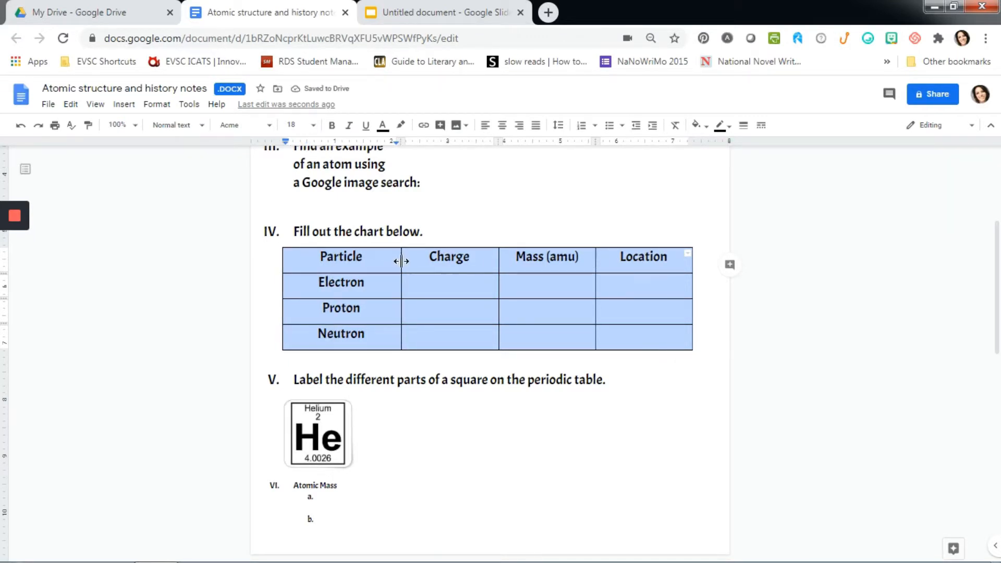
pyautogui.moveTo(402, 261); pyautogui.dragTo(338, 259)
pyautogui.hotkey('ctrl', 'z')
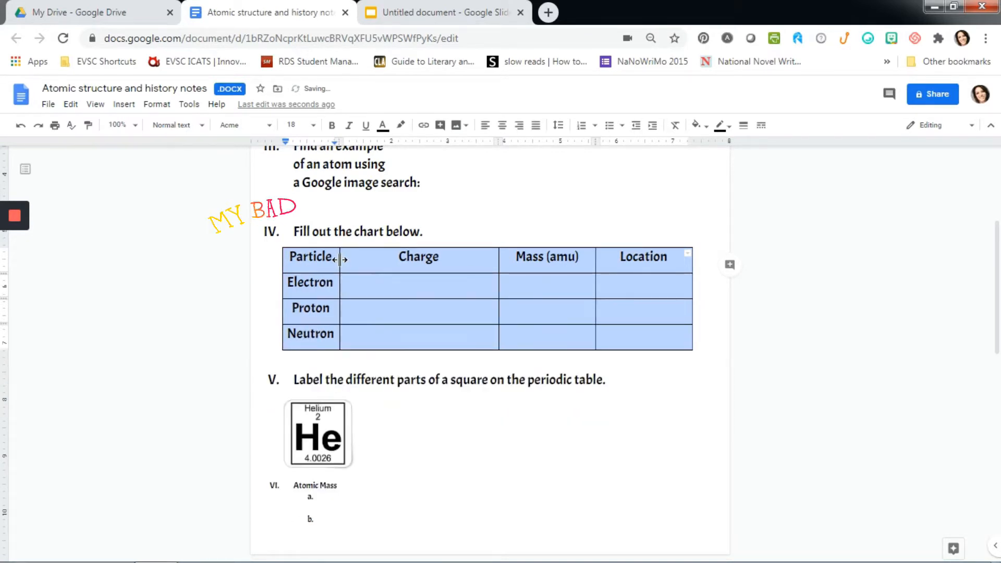
# Distribute the Charge, Mass (amu) and Location columns of the chart evenly
pyautogui.click(402, 262)
pyautogui.moveTo(402, 261); pyautogui.dragTo(623, 342)
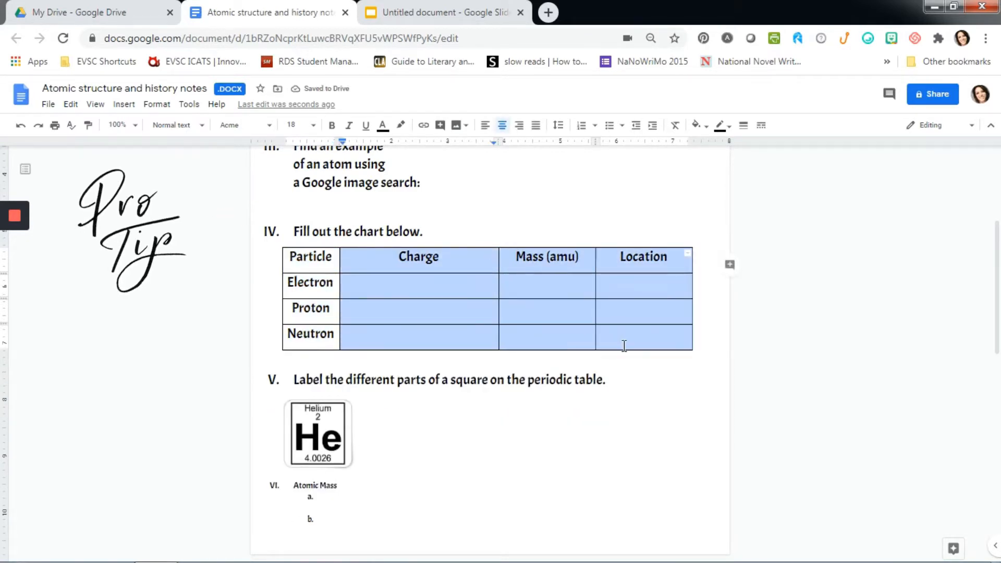
pyautogui.rightClick(618, 256)
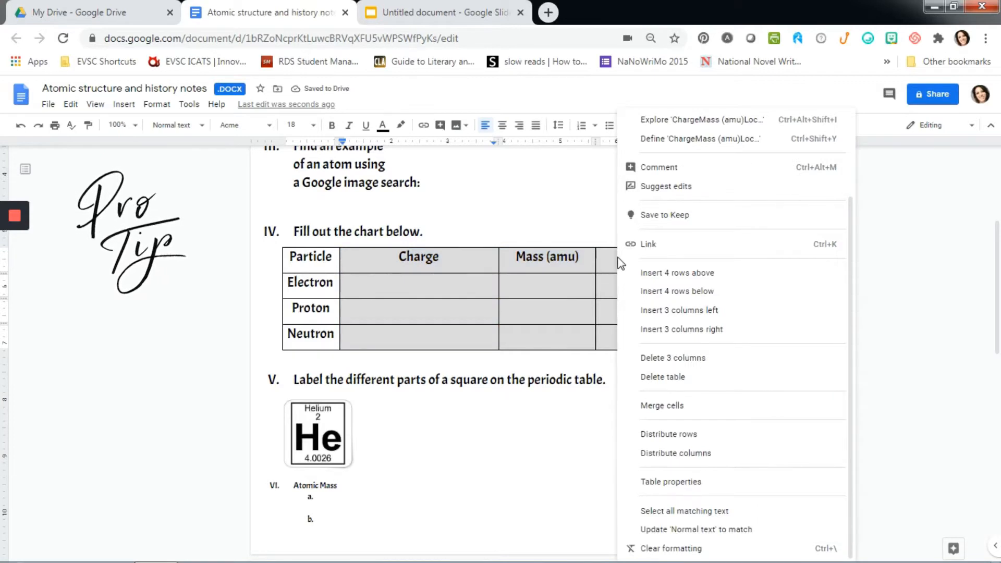
pyautogui.click(719, 456)
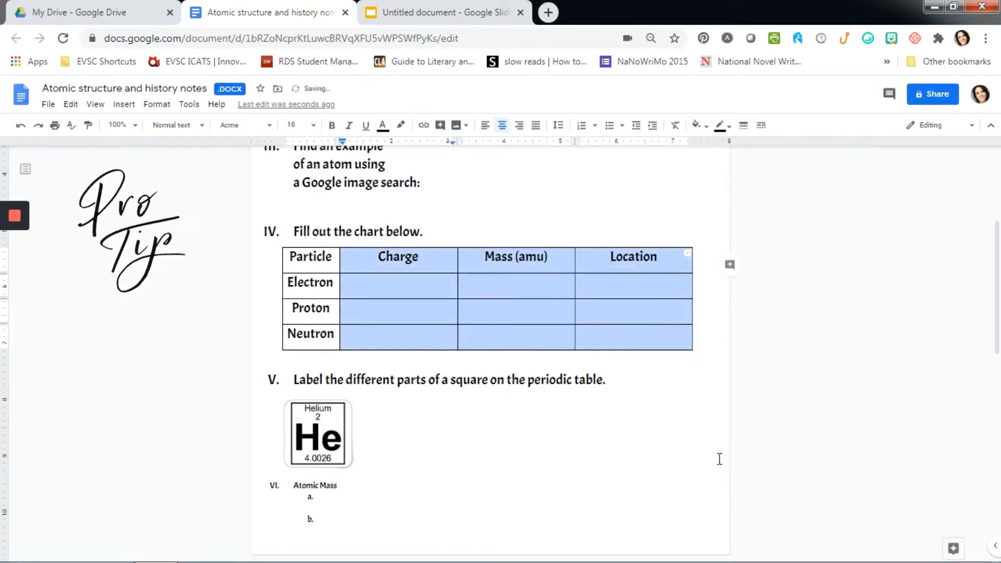
pyautogui.click(660, 336)
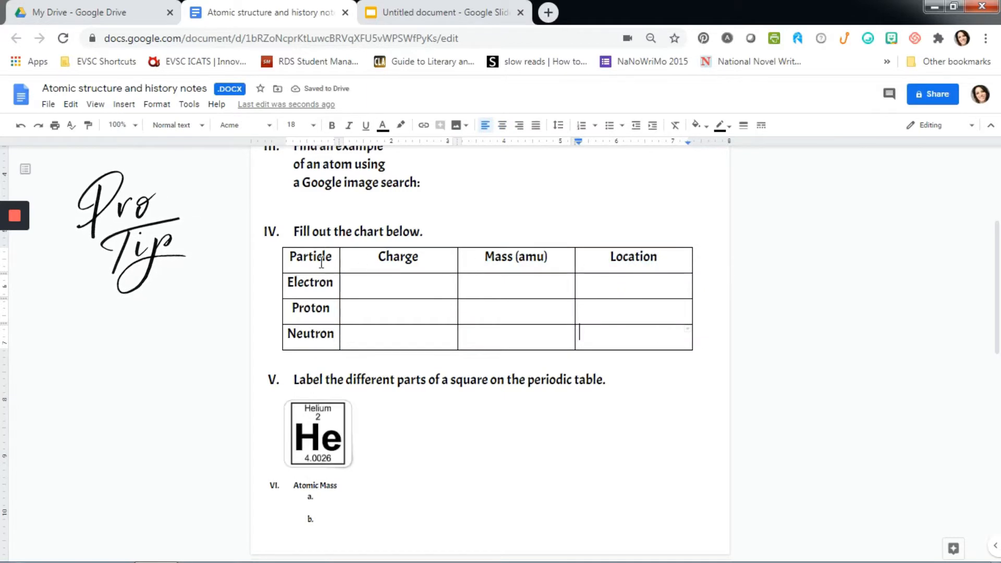
# Fill the header row of the particle chart with a yellow background
pyautogui.moveTo(330, 262); pyautogui.dragTo(606, 265)
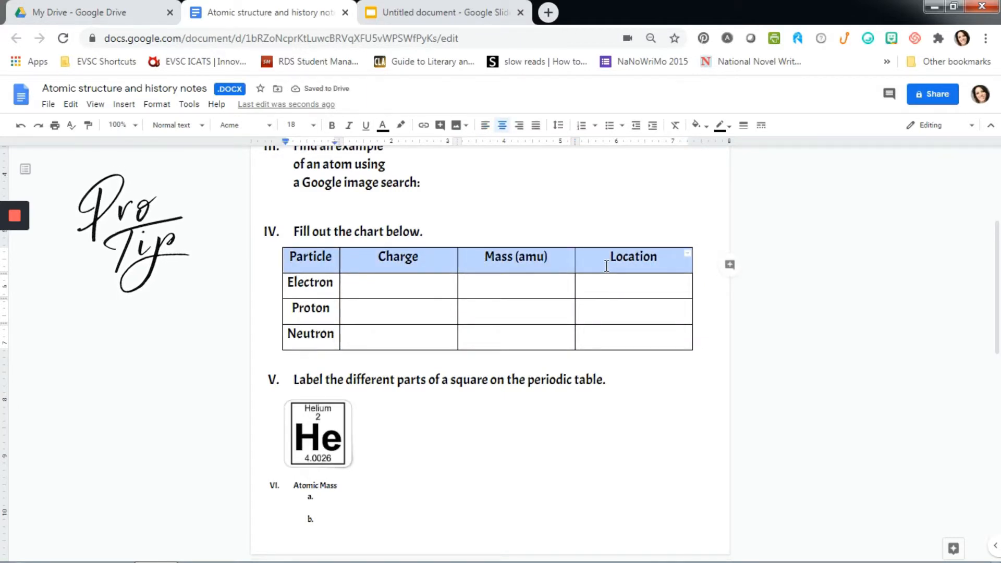
pyautogui.click(698, 129)
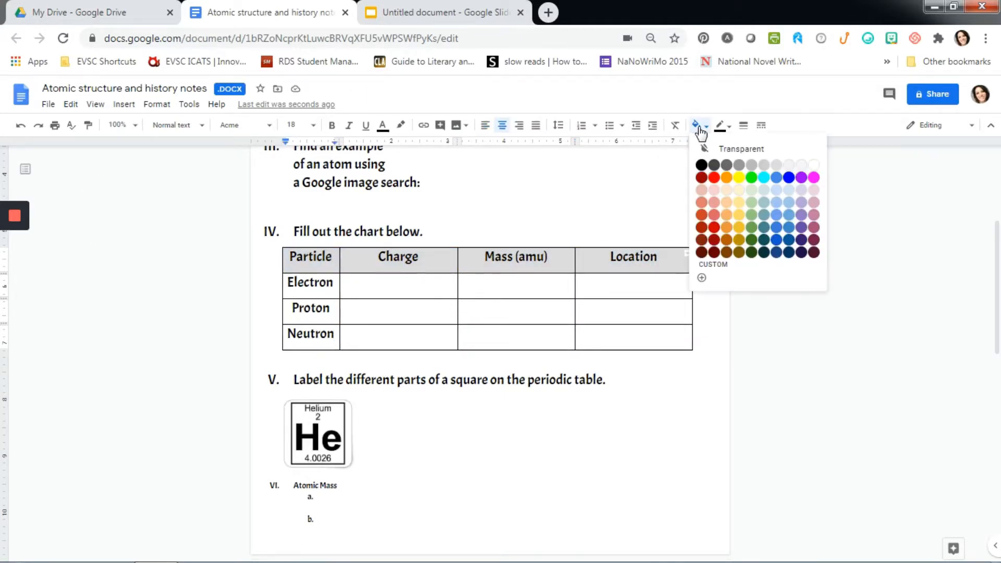
pyautogui.click(739, 178)
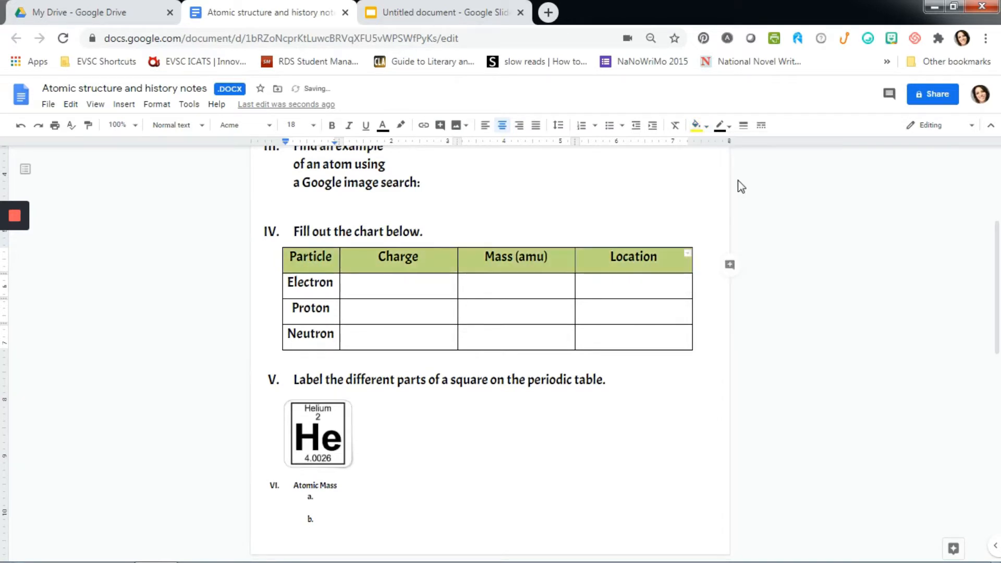
# Fill the Electron, Proton and Neutron cells of the particle chart with an orange background
pyautogui.moveTo(304, 288); pyautogui.dragTo(334, 334)
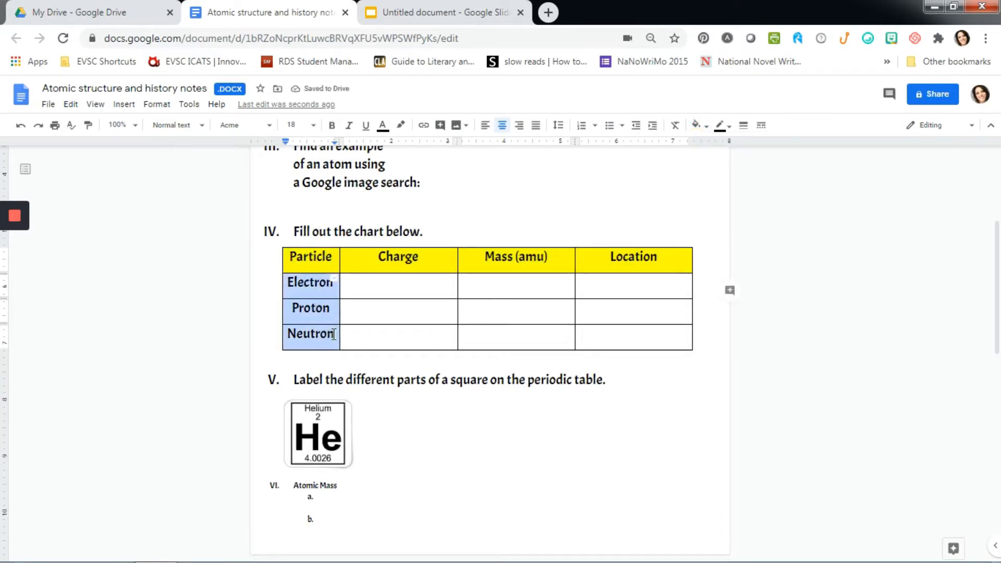
pyautogui.click(700, 133)
pyautogui.click(730, 177)
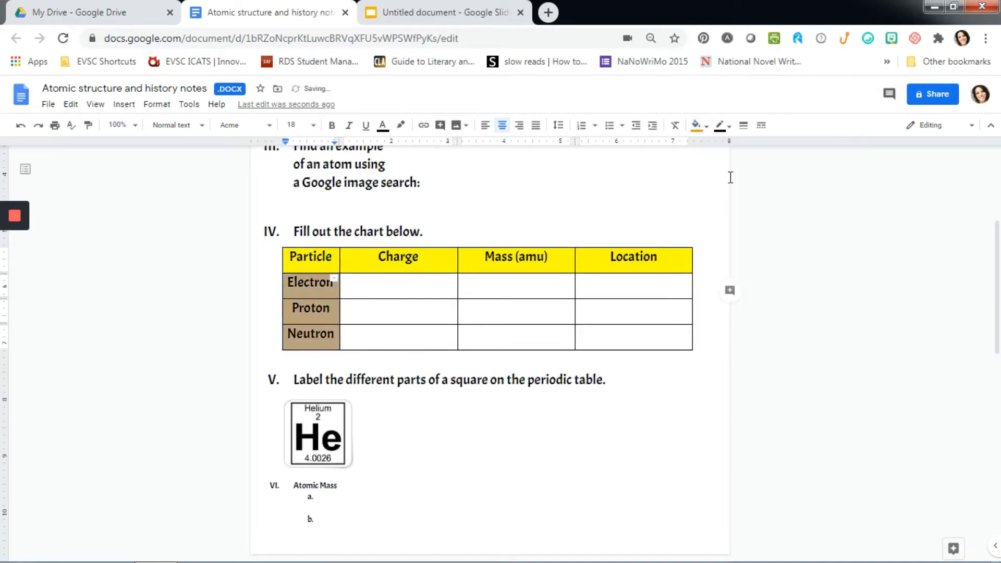
pyautogui.click(649, 341)
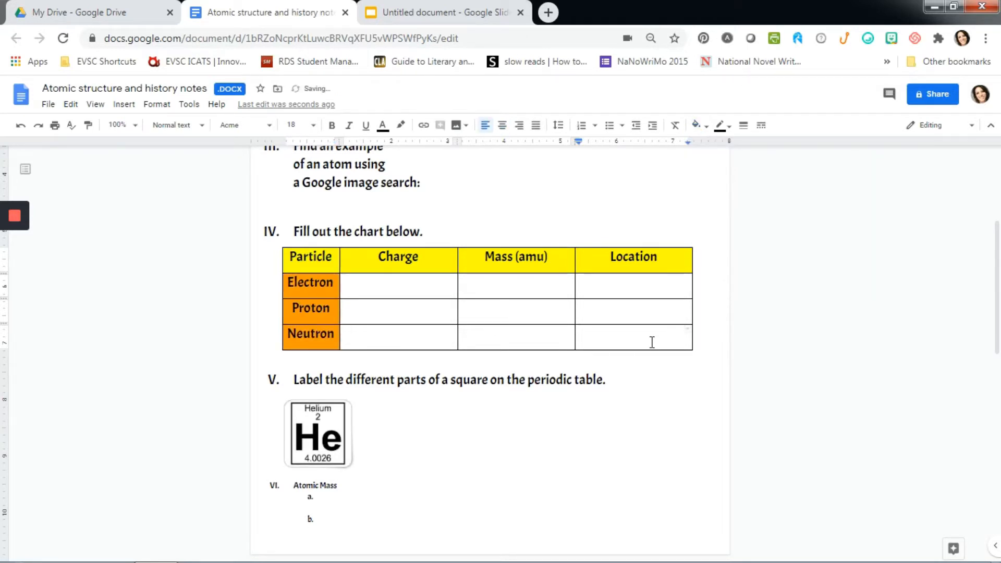
# Insert a page break before the Atomic Mass section to move it onto the second page
pyautogui.scroll(-1, 646, 349)
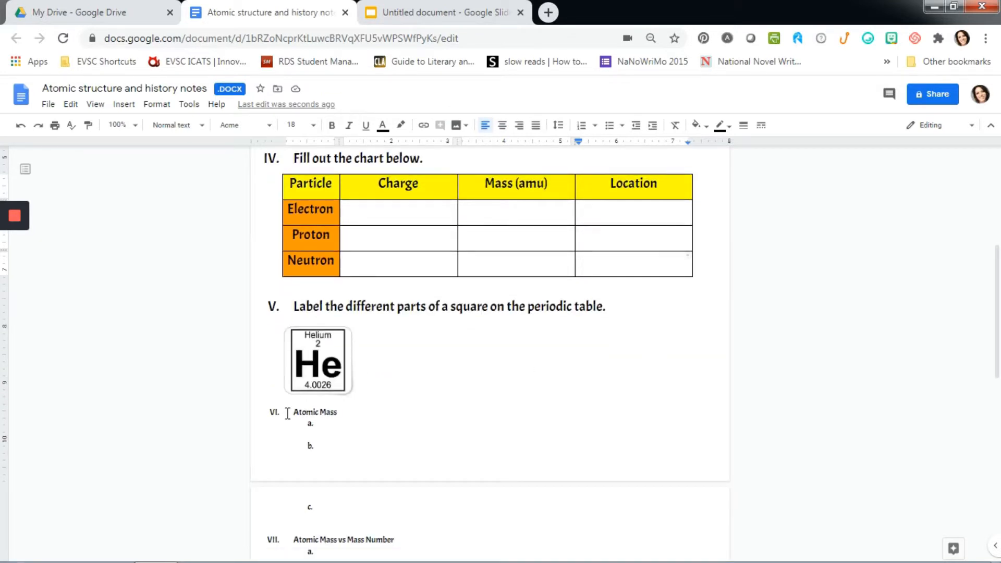
pyautogui.click(327, 421)
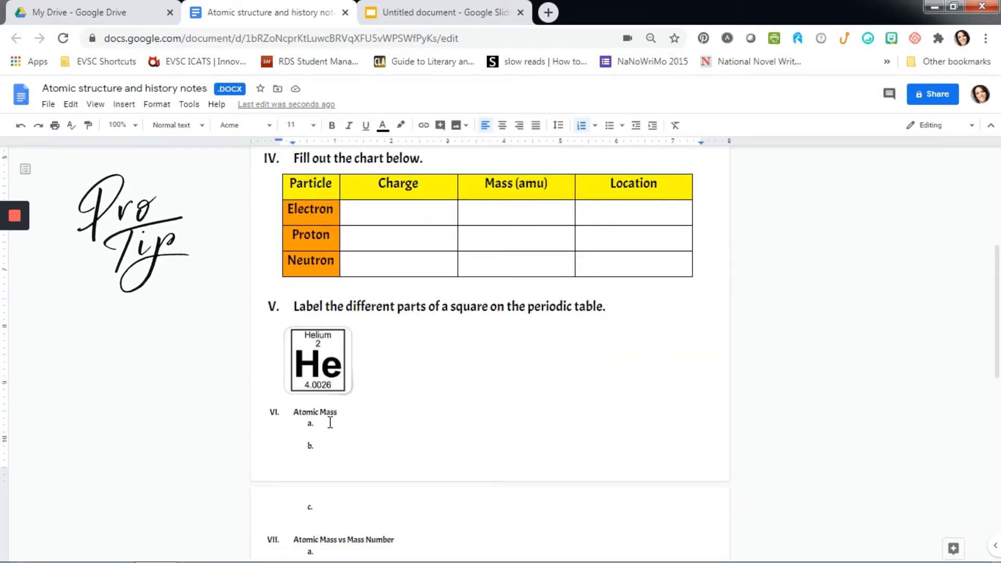
pyautogui.hotkey('ctrl', 'Return')
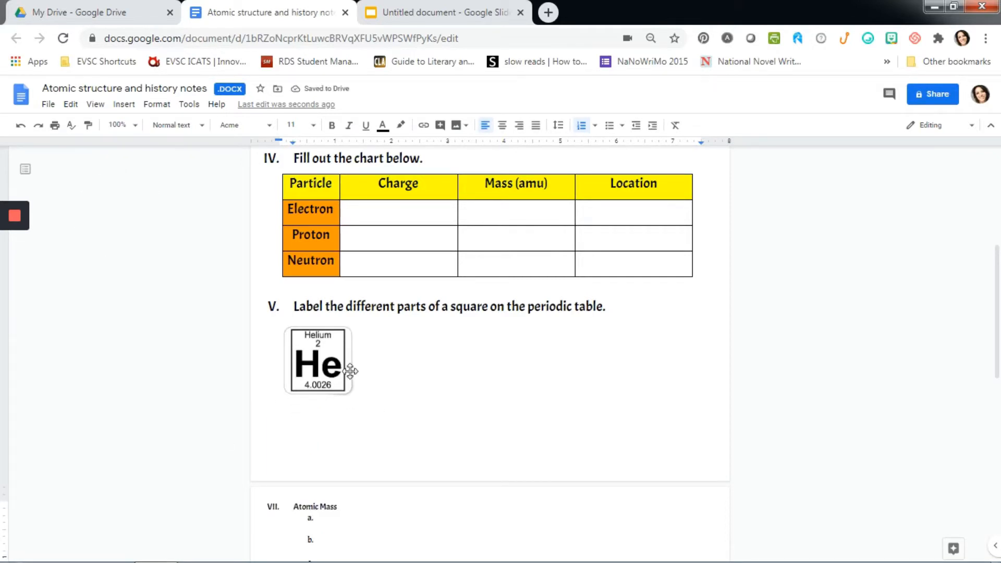
# Replace the period ending the section V periodic table instruction with a colon
pyautogui.click(615, 307)
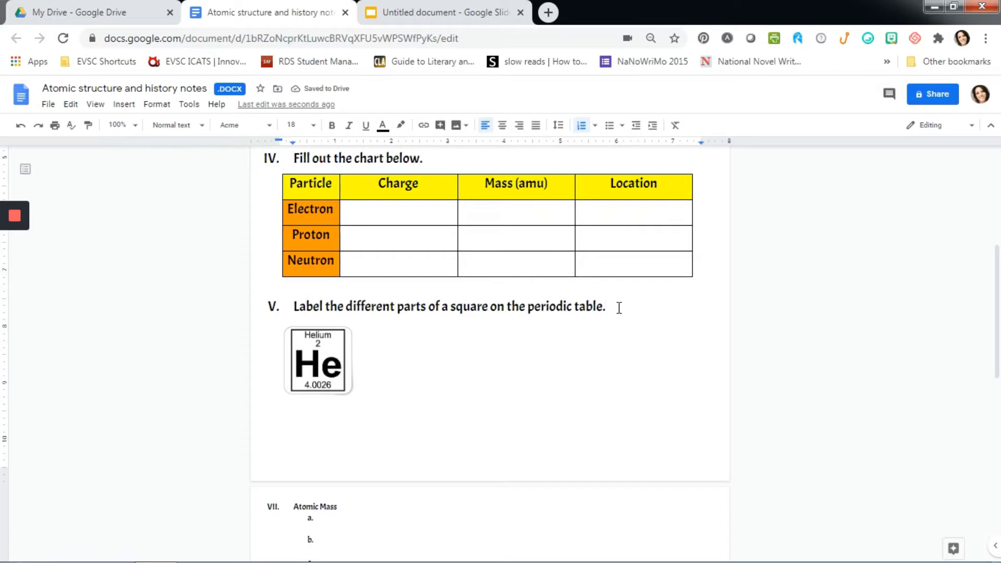
pyautogui.press('BackSpace')
# Center the helium square image under section V and enlarge it proportionally
pyautogui.click(327, 350)
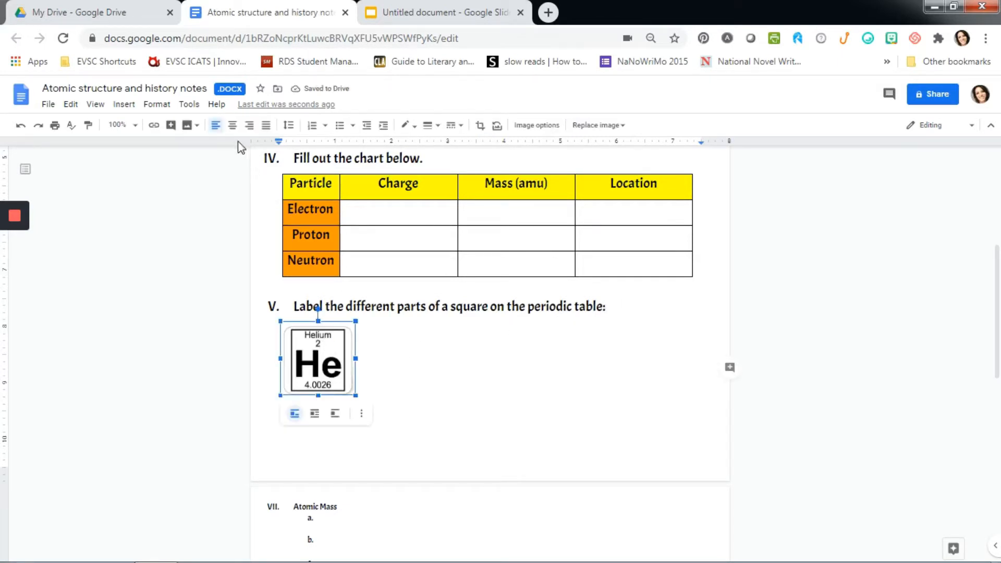
pyautogui.click(233, 125)
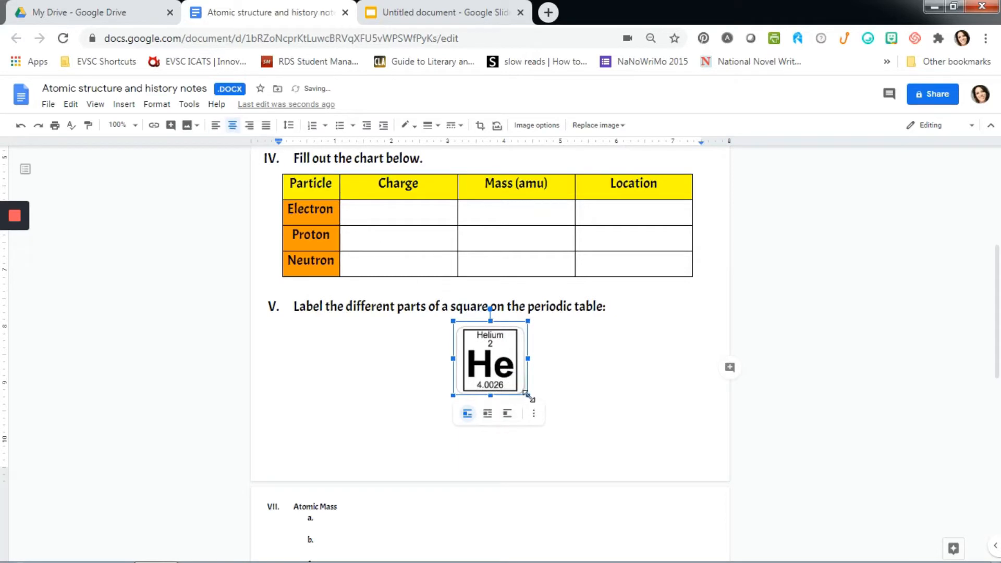
pyautogui.moveTo(528, 395); pyautogui.dragTo(549, 439)
pyautogui.click(594, 414)
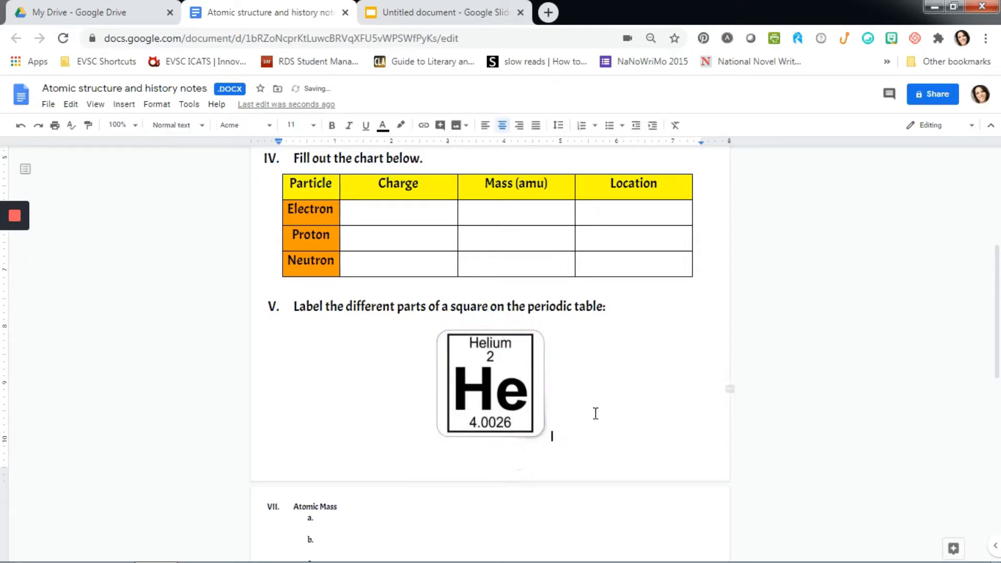
# Set the document zoom to 75% to fit more of the first page on screen
pyautogui.scroll(5, 612, 408)
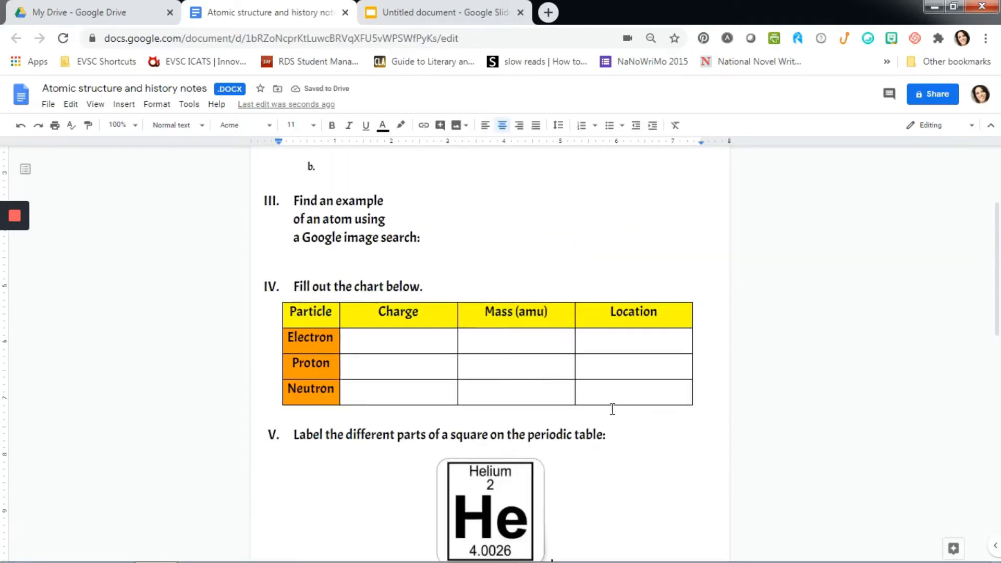
pyautogui.scroll(2, 612, 408)
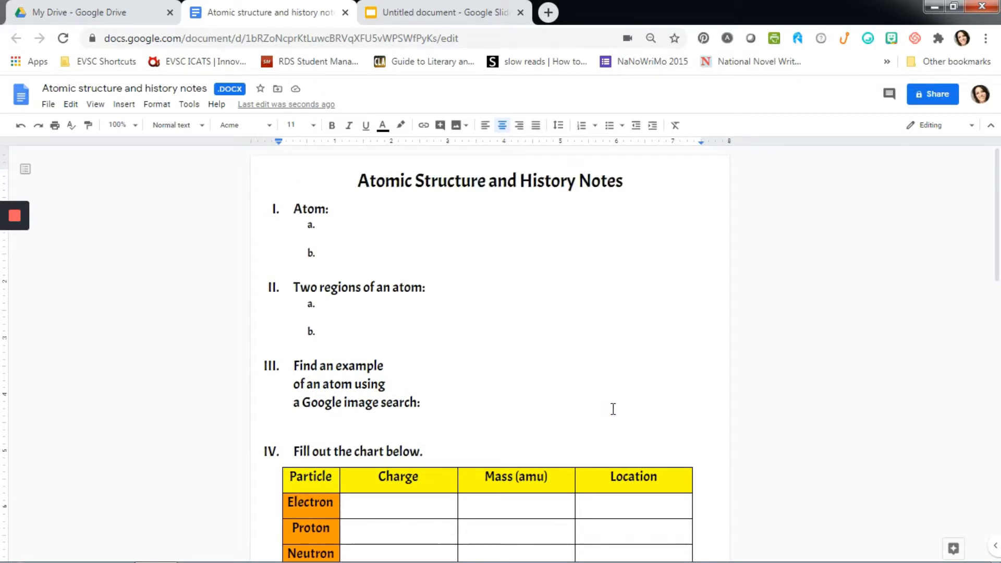
pyautogui.scroll(-5, 614, 408)
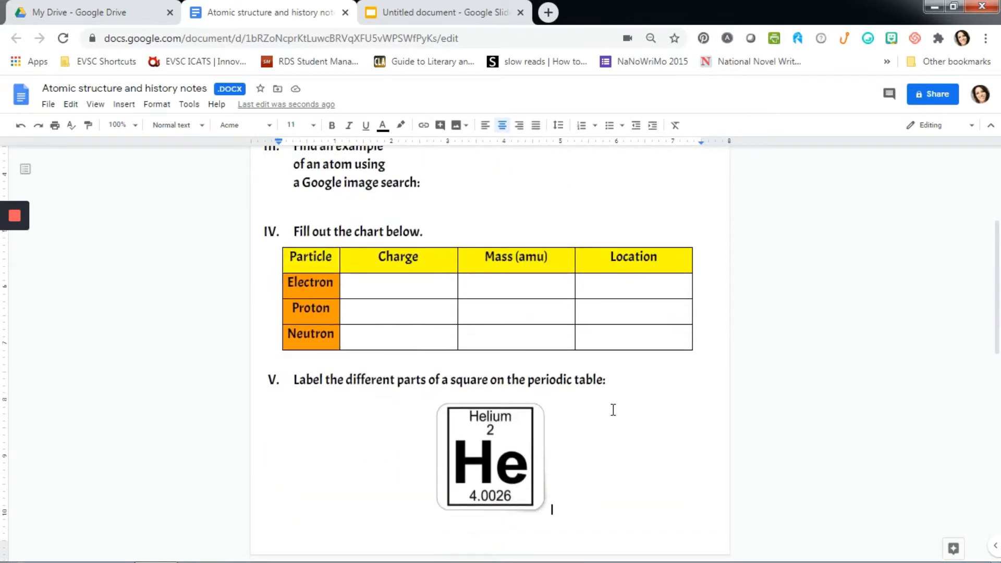
pyautogui.scroll(5, 613, 410)
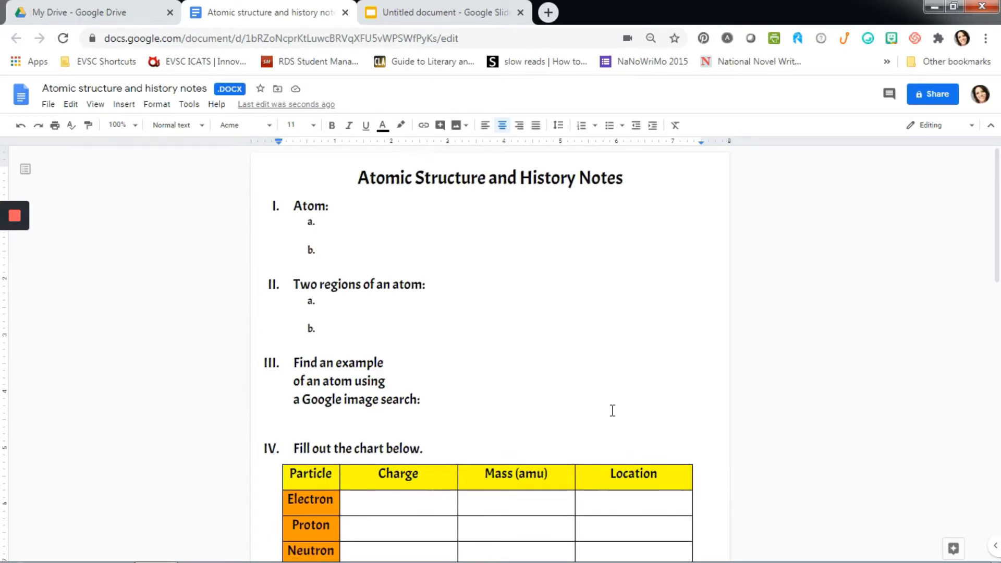
pyautogui.scroll(-2, 612, 409)
pyautogui.click(118, 125)
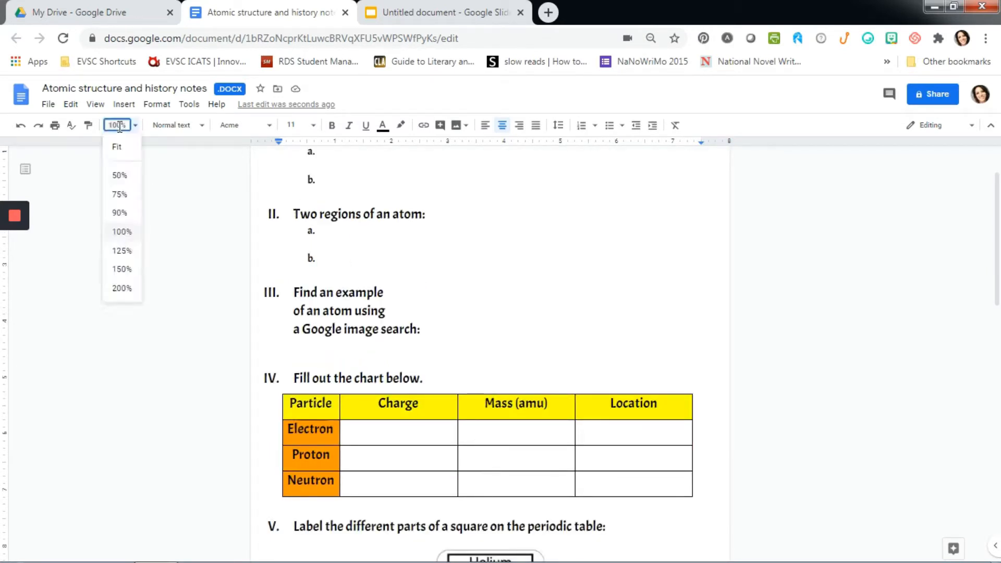
pyautogui.click(123, 196)
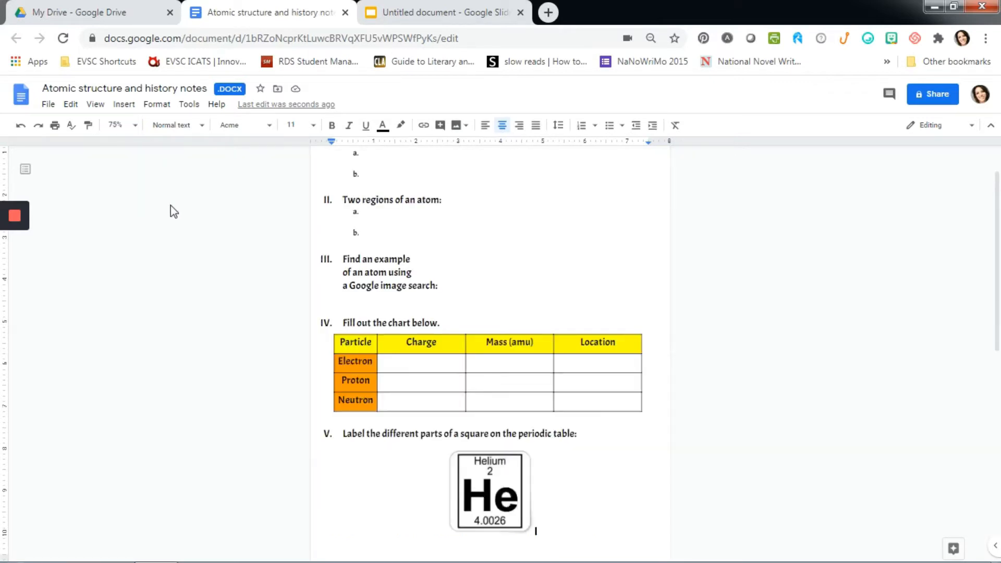
pyautogui.scroll(-3, 725, 431)
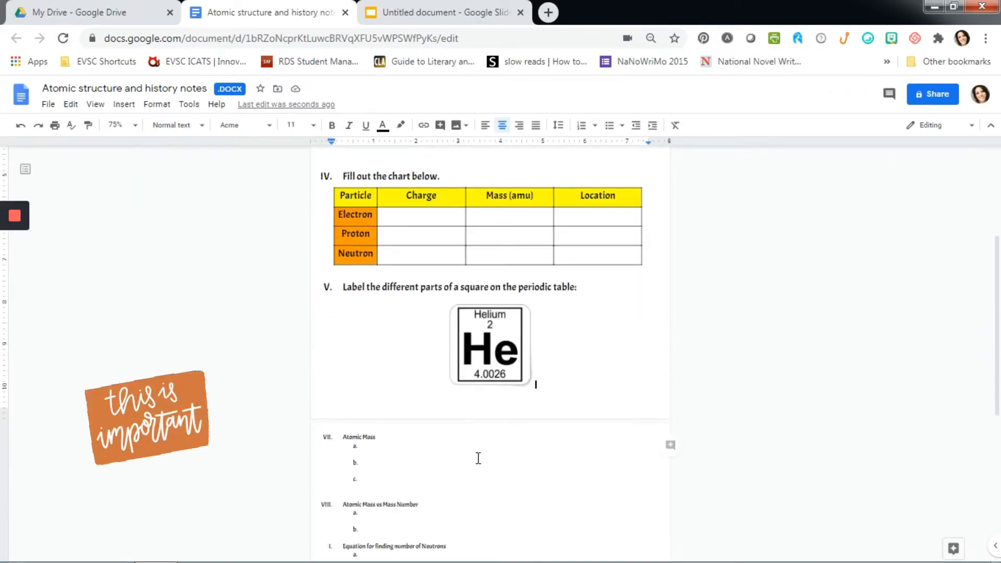
pyautogui.moveTo(997, 359); pyautogui.dragTo(999, 301)
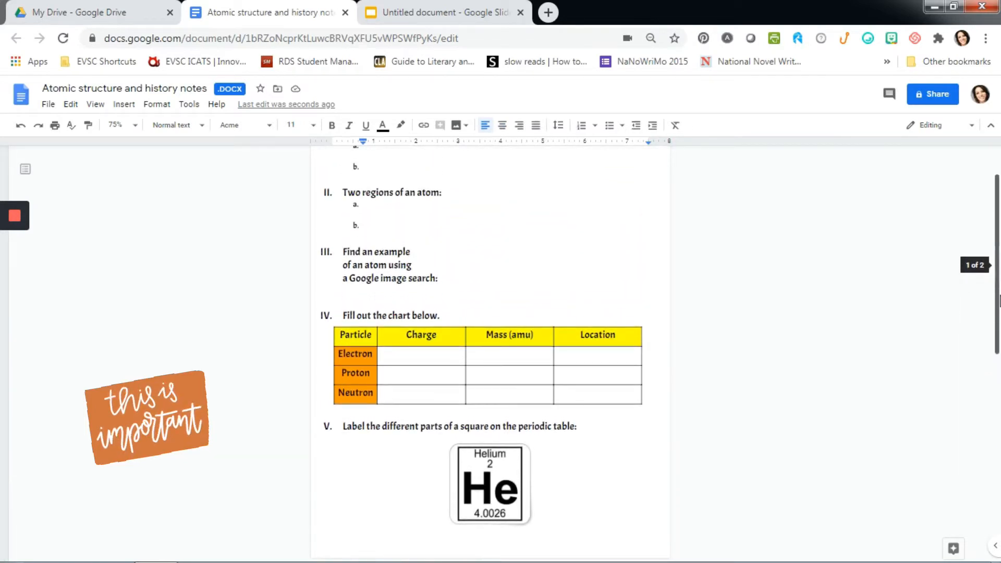
# Switch the document to full screen, bring the whole first page into view and dismiss the hidden-controls notice
pyautogui.click(96, 105)
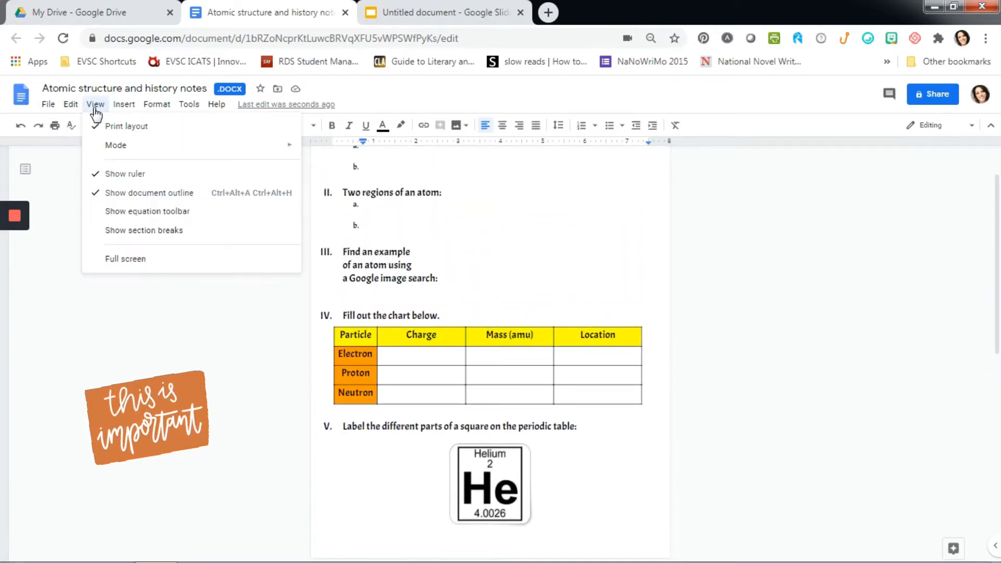
pyautogui.click(126, 259)
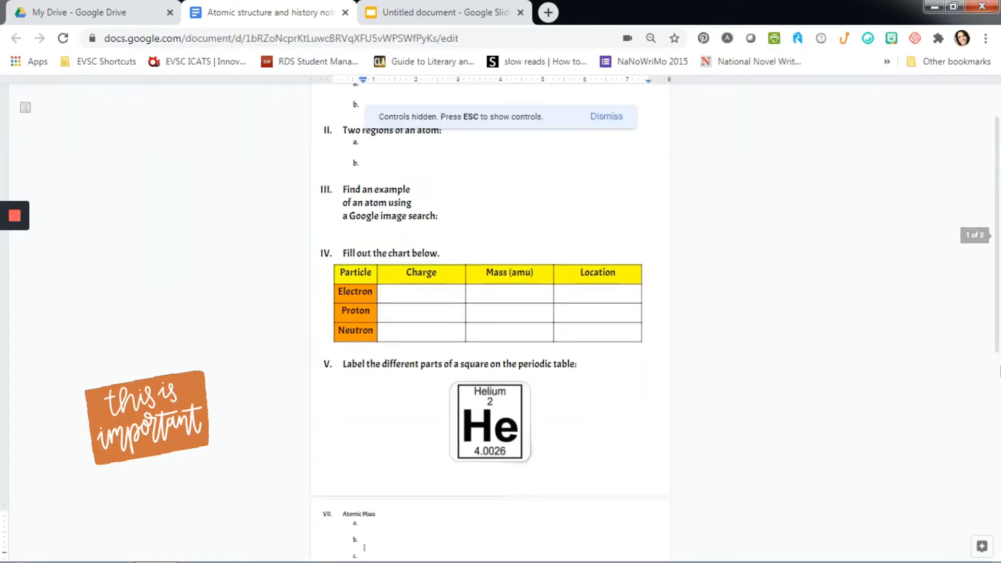
pyautogui.moveTo(997, 347); pyautogui.dragTo(993, 316)
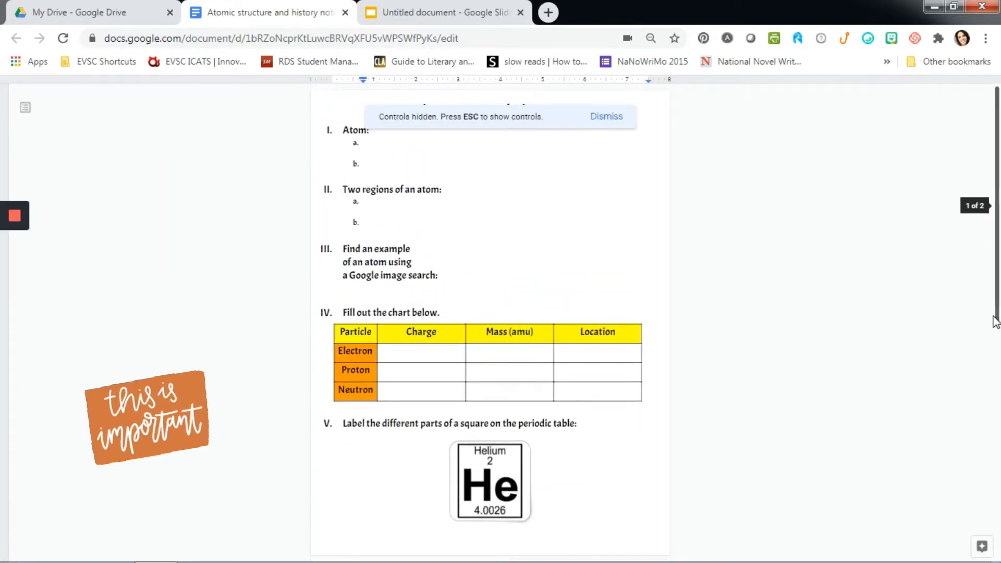
pyautogui.click(604, 119)
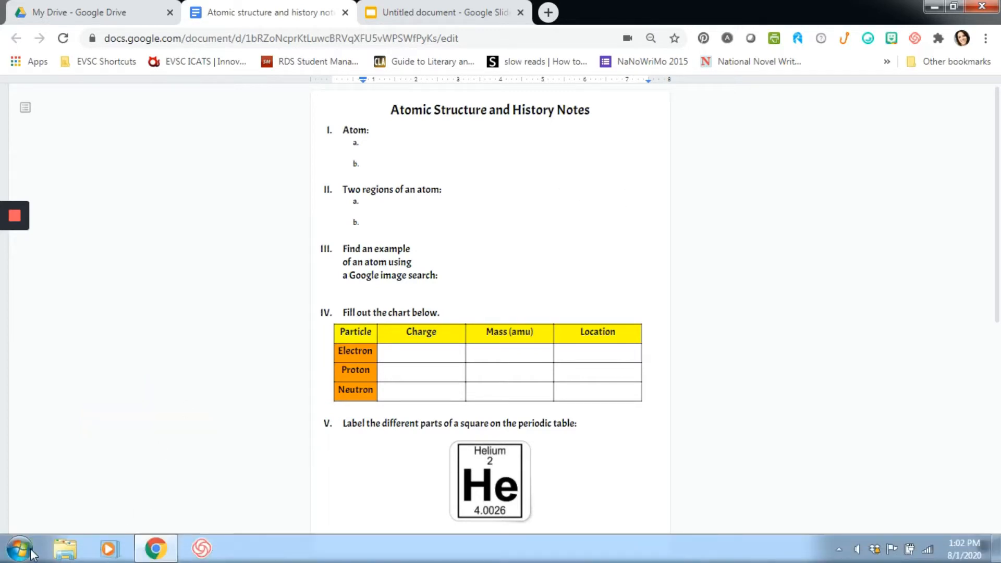
# Open Snipping Tool, capture the entire first page of the worksheet and check the snip
pyautogui.click(20, 548)
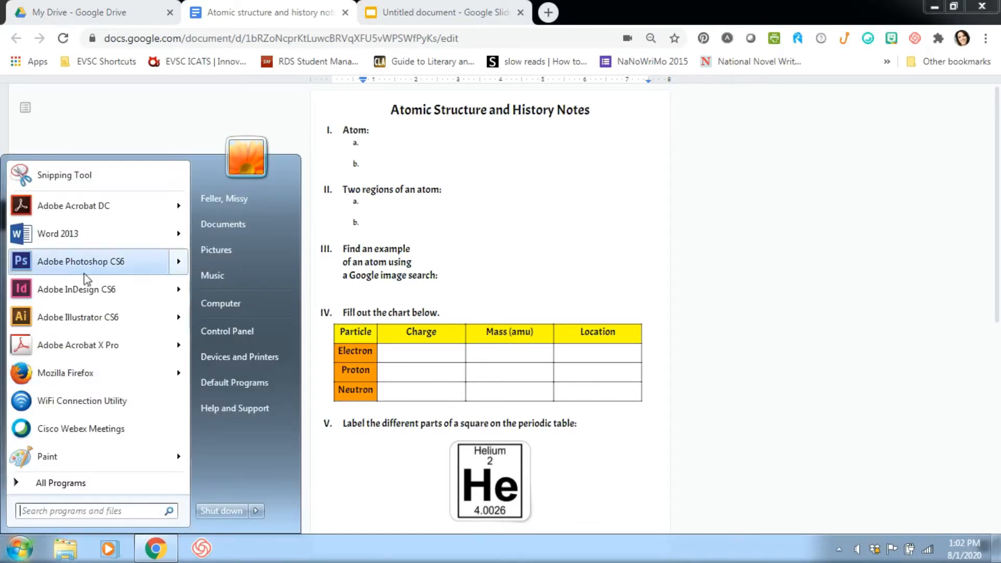
pyautogui.click(67, 180)
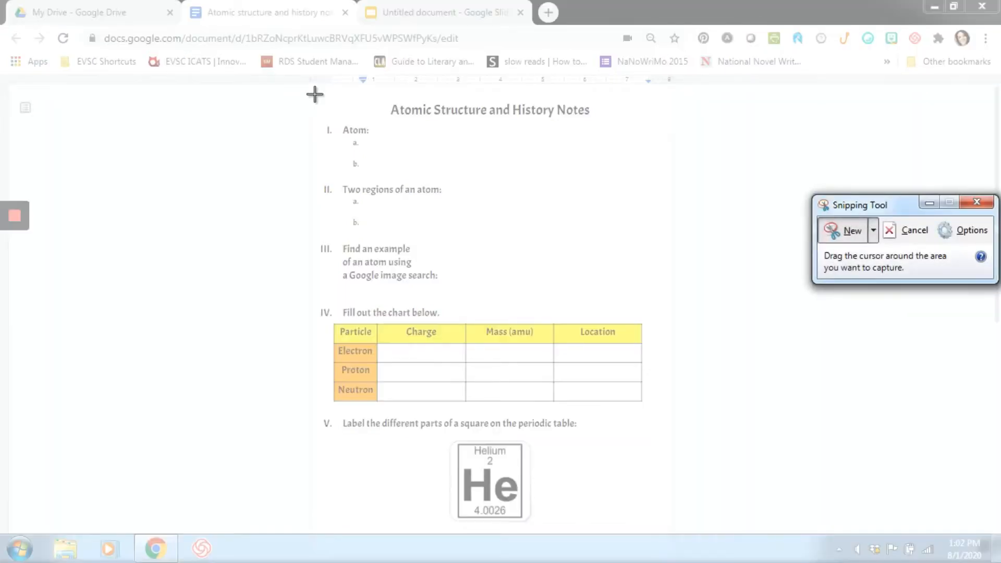
pyautogui.moveTo(309, 90); pyautogui.dragTo(670, 533)
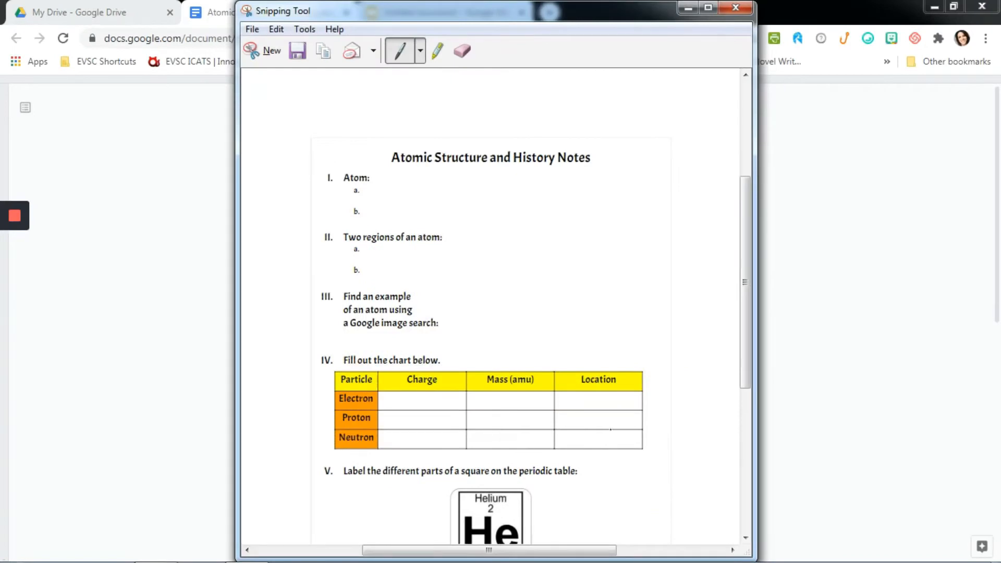
pyautogui.scroll(-9, 611, 429)
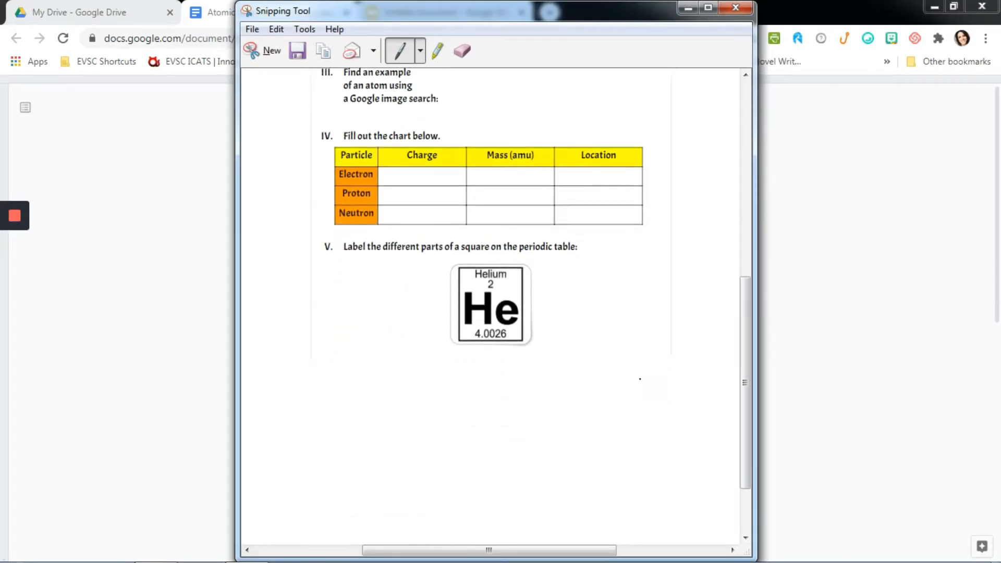
pyautogui.scroll(-2, 640, 379)
pyautogui.scroll(5, 639, 378)
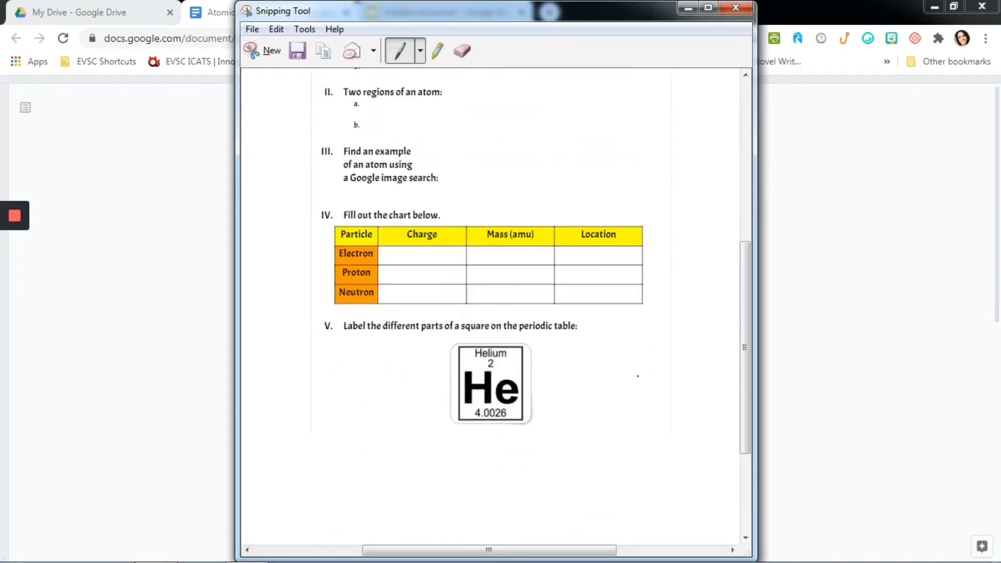
pyautogui.scroll(8, 637, 375)
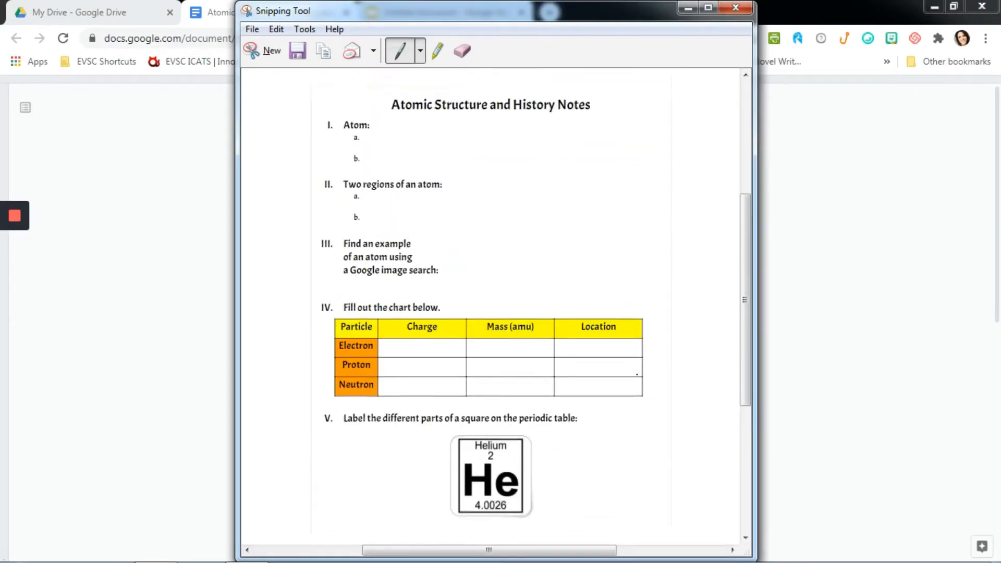
# Save the snip as a PNG named "science atom worksheet" in the Pictures library and close Snipping Tool
pyautogui.click(254, 30)
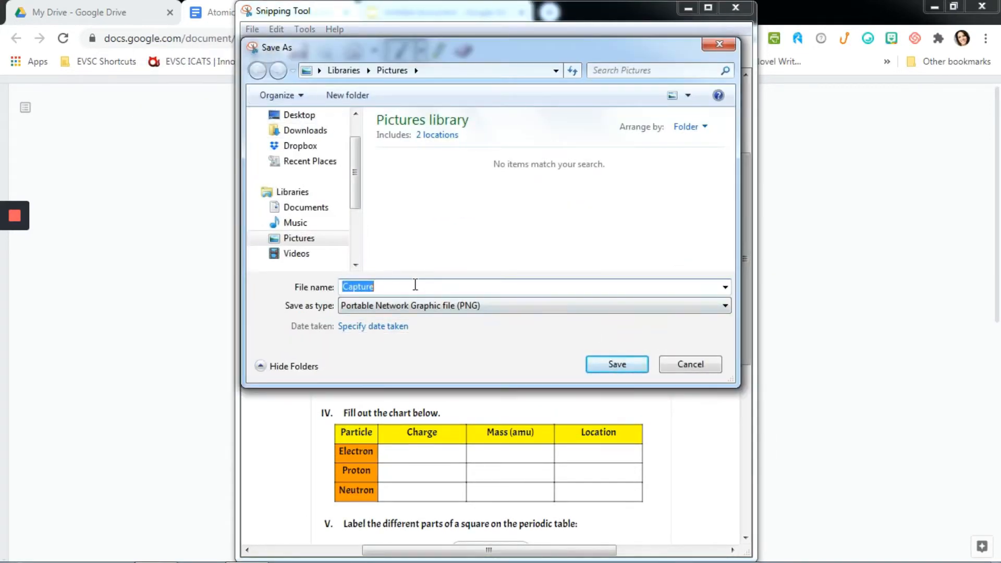
pyautogui.write('sc')
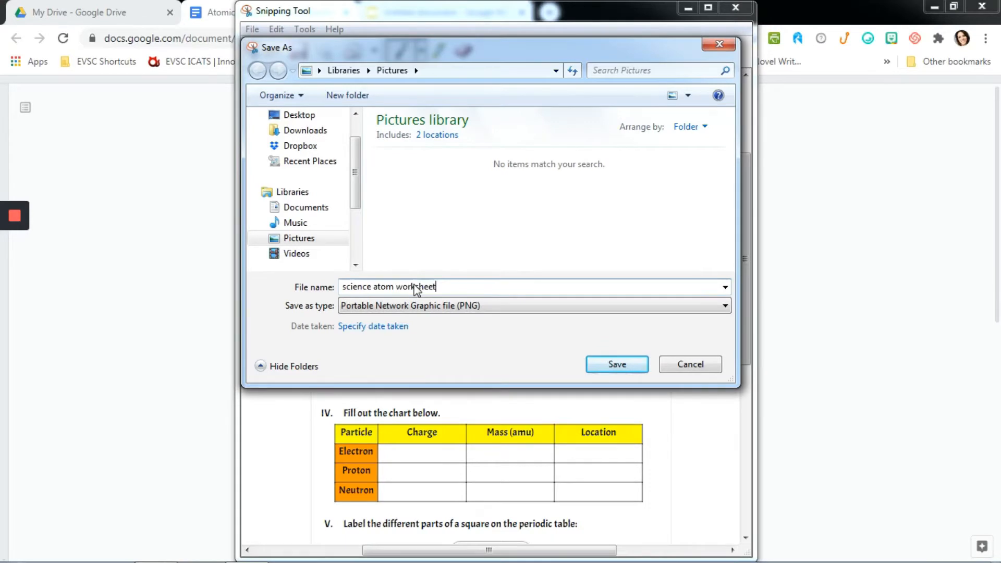
pyautogui.write('ience atom worksheet')
pyautogui.press('Return')
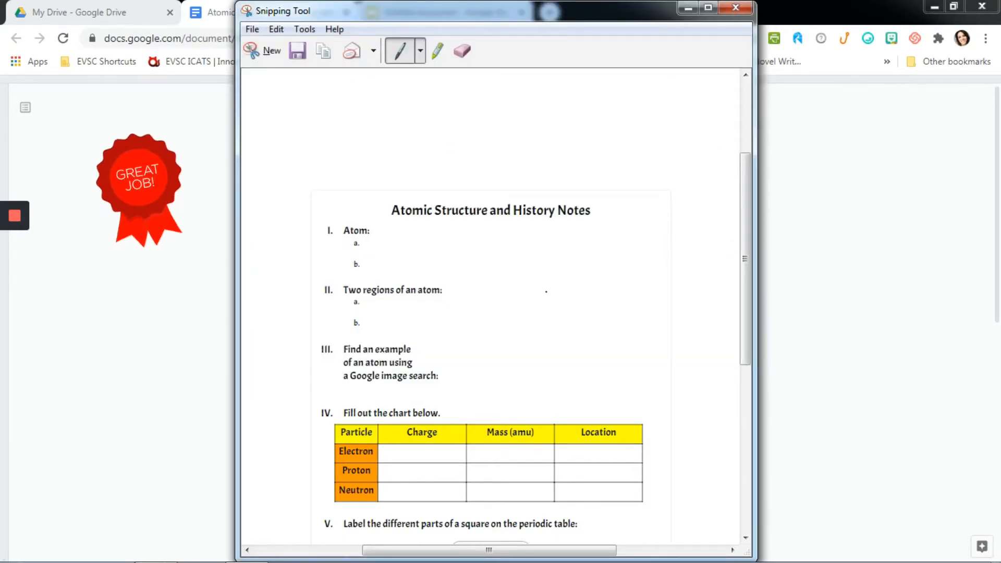
pyautogui.scroll(-3, 543, 290)
pyautogui.scroll(3, 546, 293)
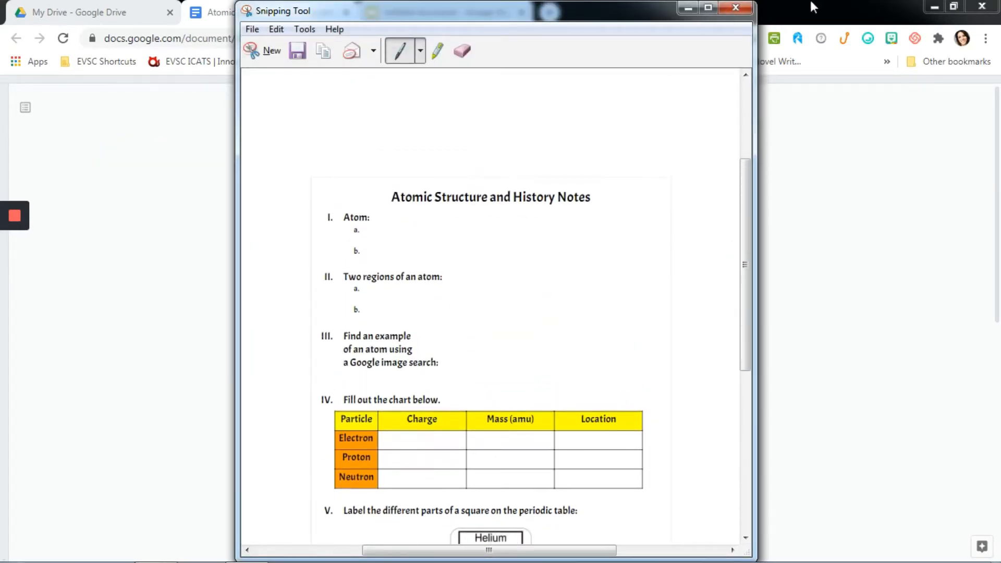
pyautogui.click(744, 8)
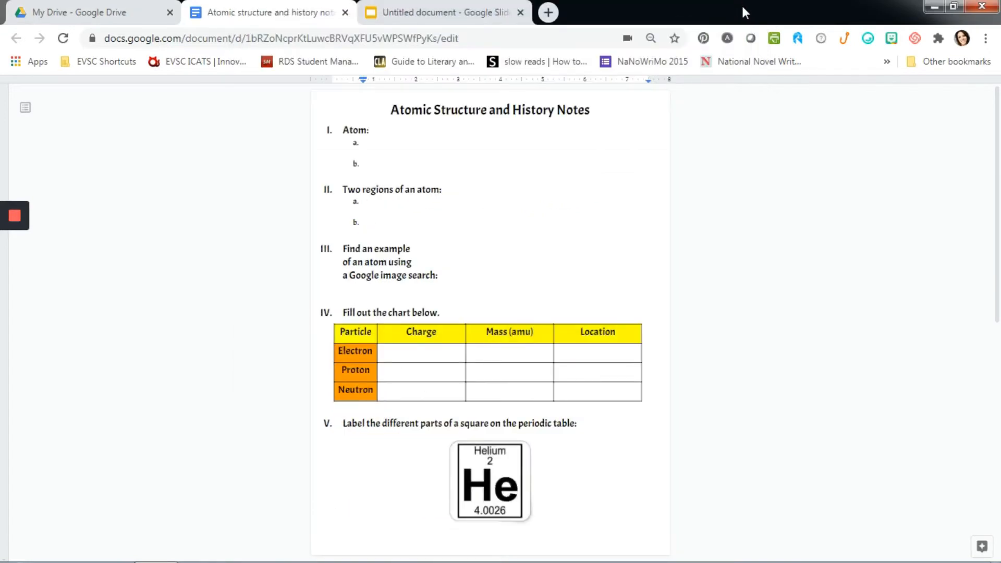
# Switch to the untitled Google Slides presentation and rename it "Atomic structure worksheet"
pyautogui.click(457, 21)
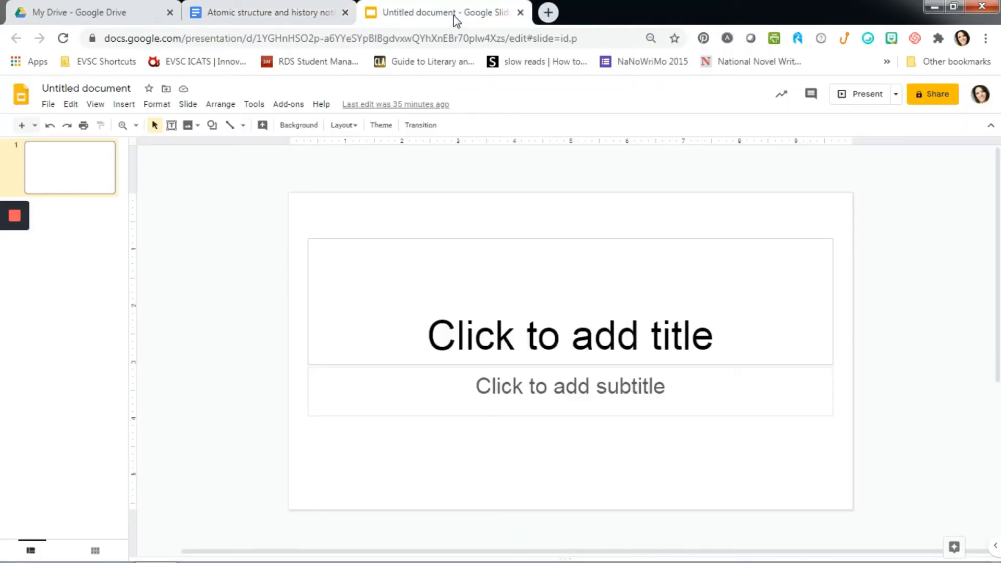
pyautogui.click(110, 92)
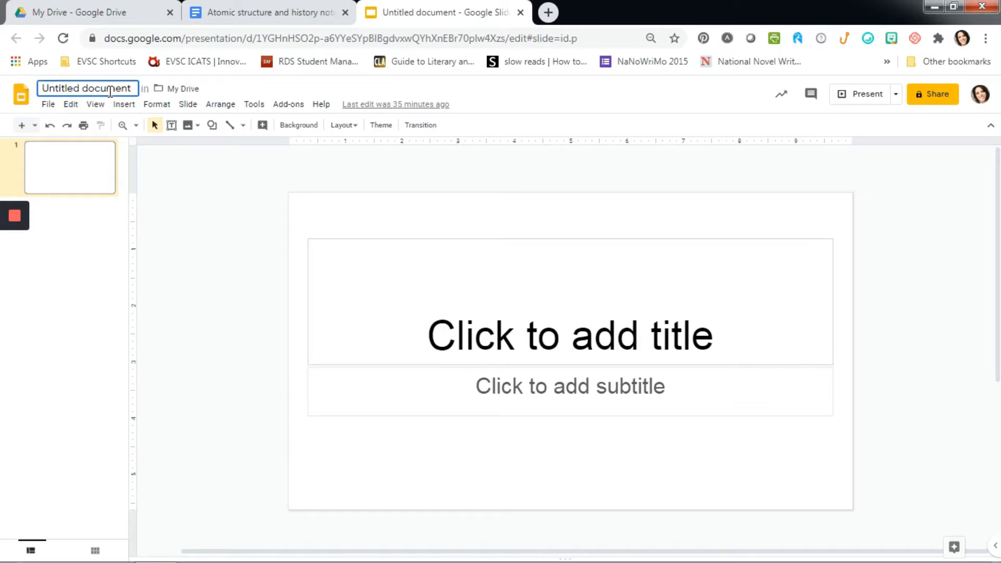
pyautogui.tripleClick(99, 90)
pyautogui.write('Atom')
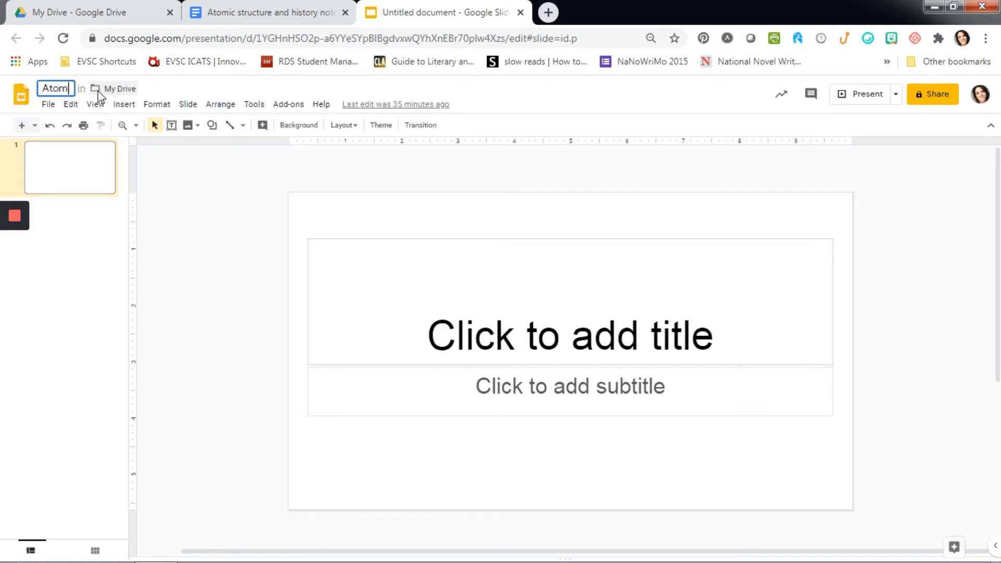
pyautogui.write('ic structure worksheet')
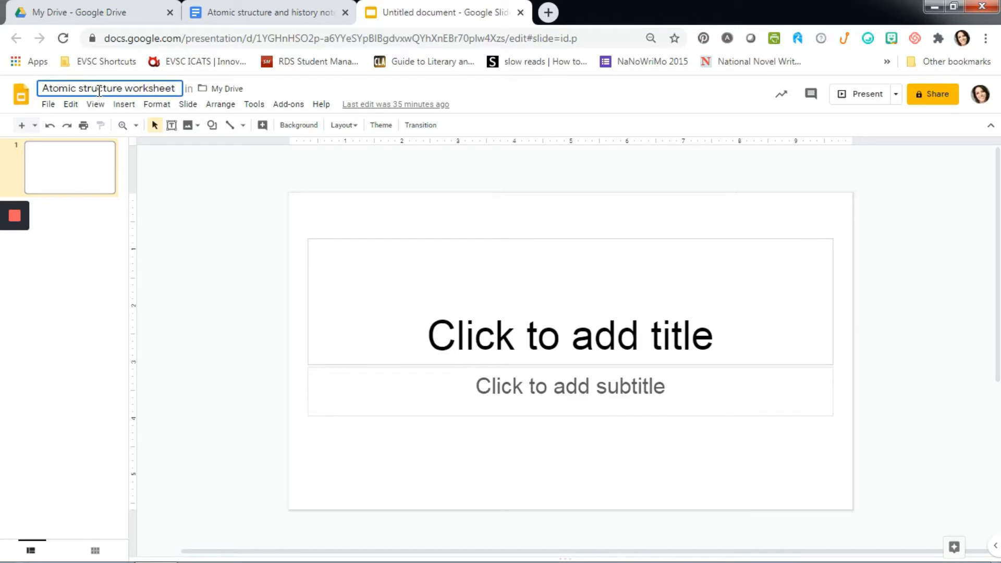
pyautogui.press('Return')
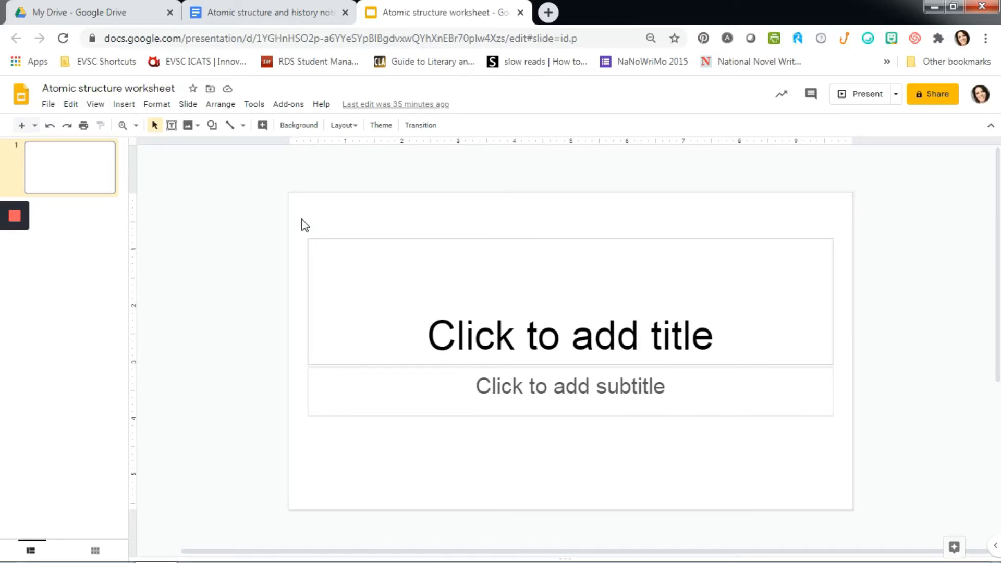
# Delete the slide's title and subtitle placeholders and set a custom page size of 8.5 x 11 inches
pyautogui.moveTo(302, 221); pyautogui.dragTo(442, 447)
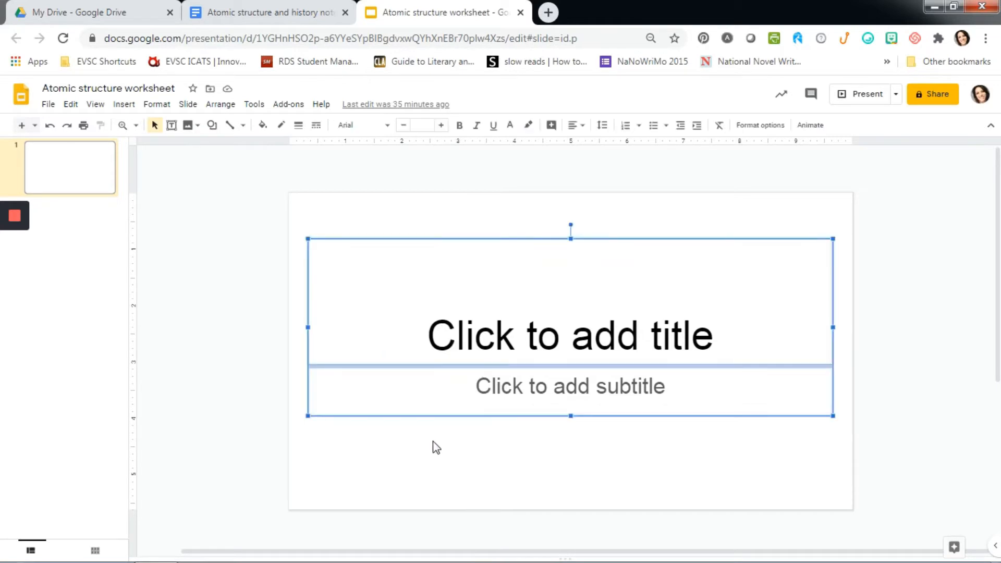
pyautogui.press('Delete')
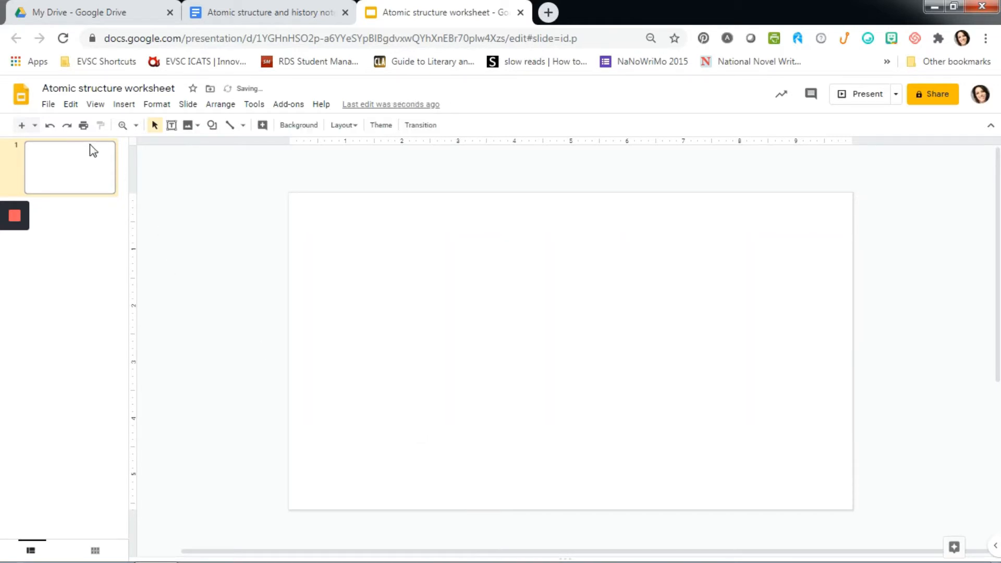
pyautogui.click(49, 110)
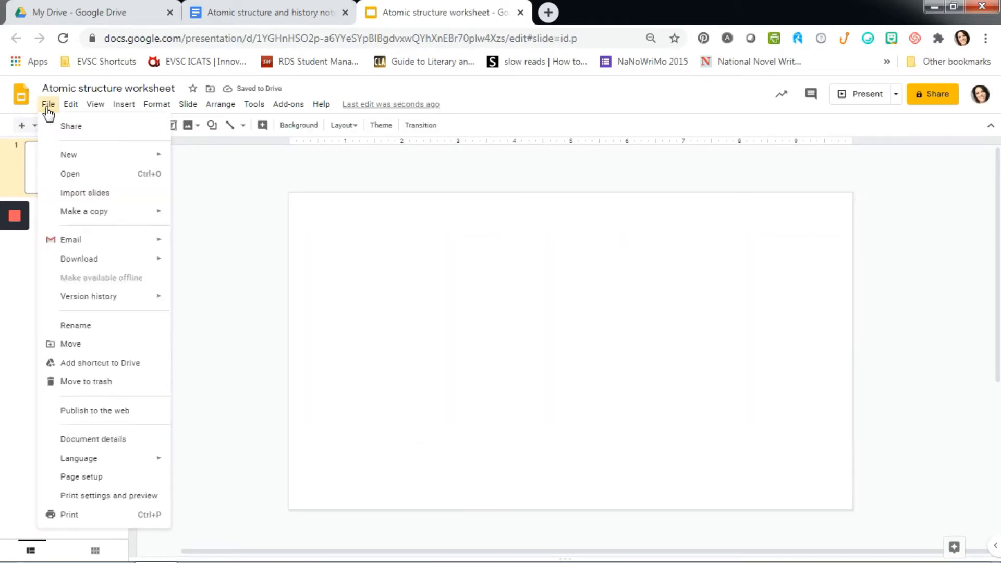
pyautogui.click(75, 477)
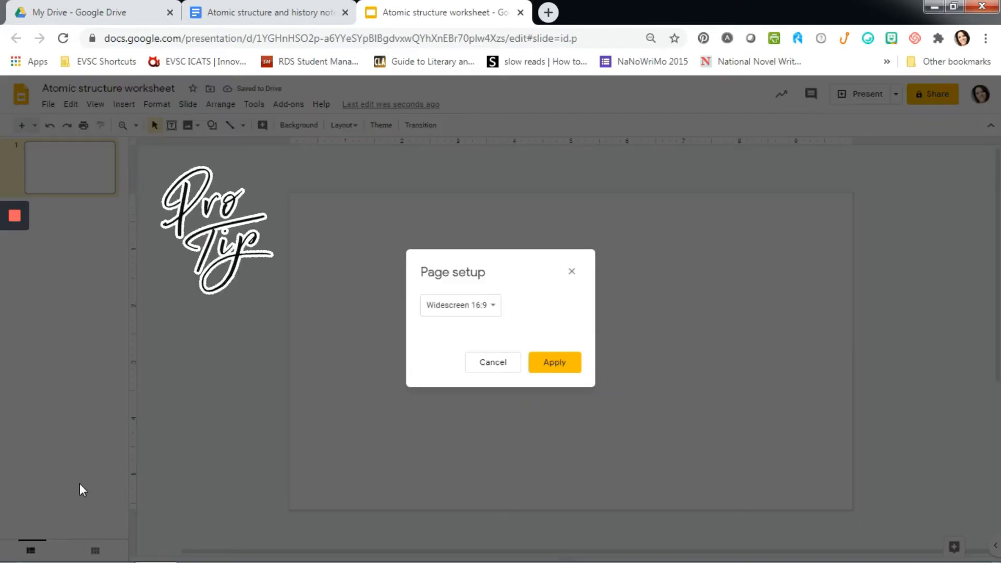
pyautogui.click(434, 311)
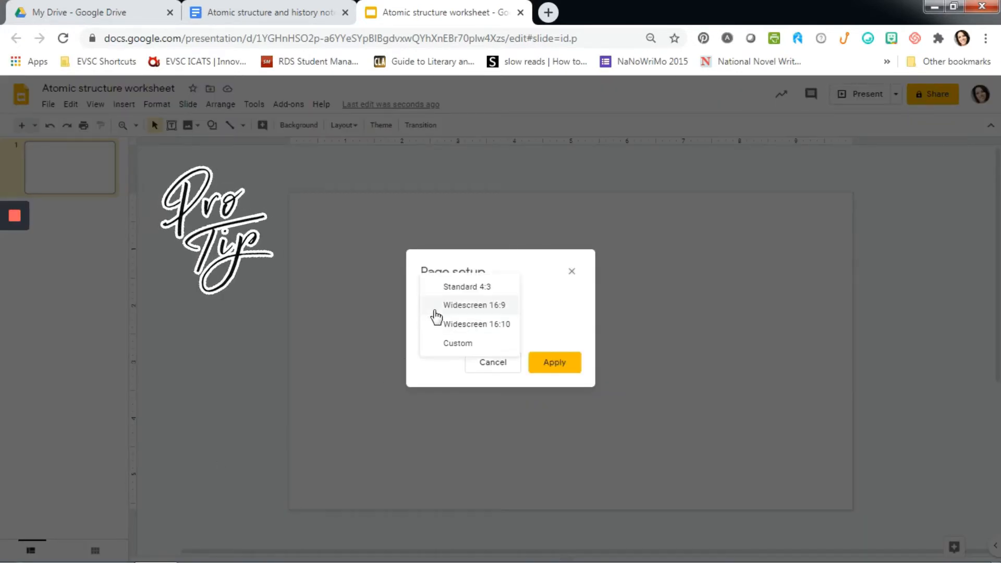
pyautogui.click(456, 345)
pyautogui.doubleClick(445, 339)
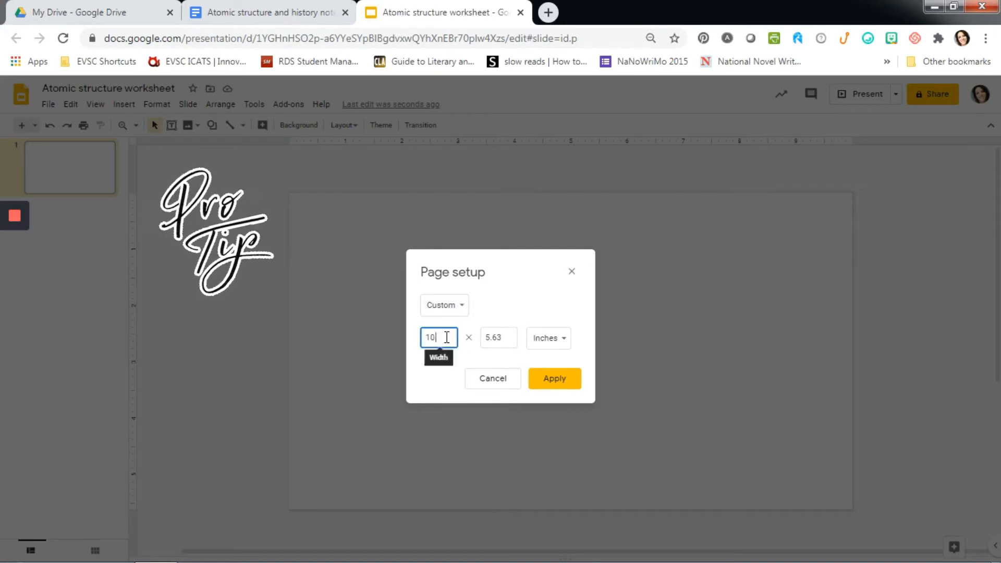
pyautogui.write('8.5')
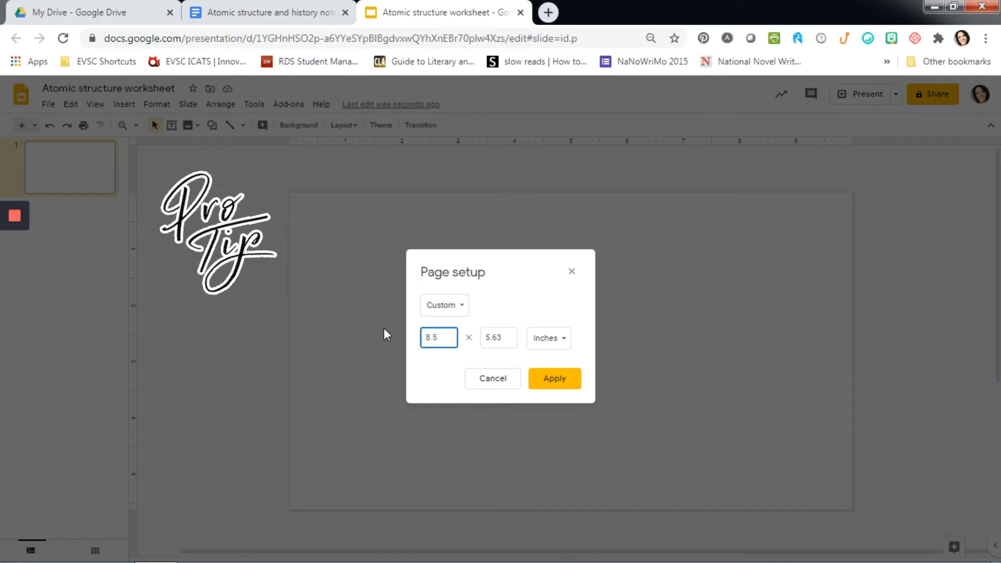
pyautogui.doubleClick(511, 342)
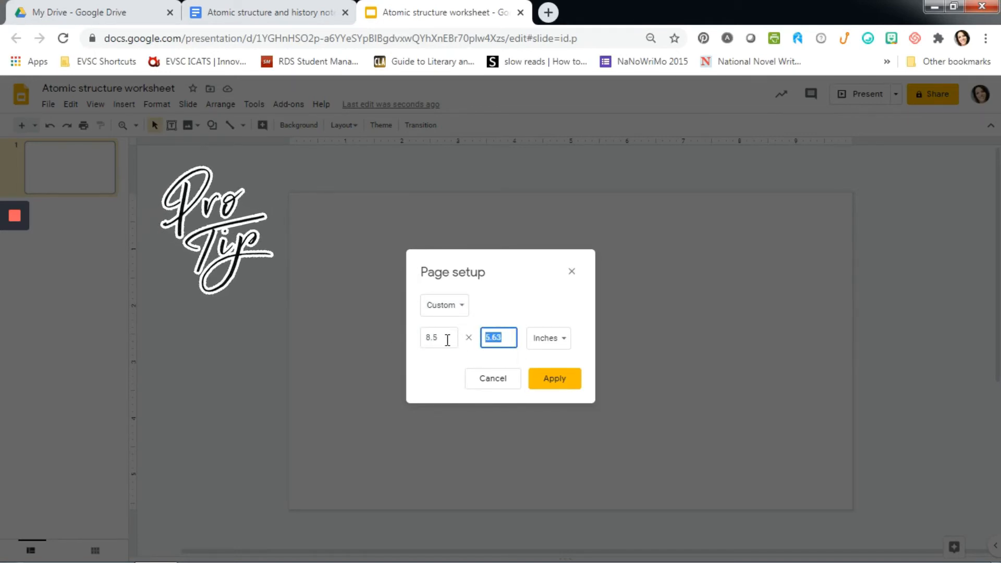
pyautogui.write('11')
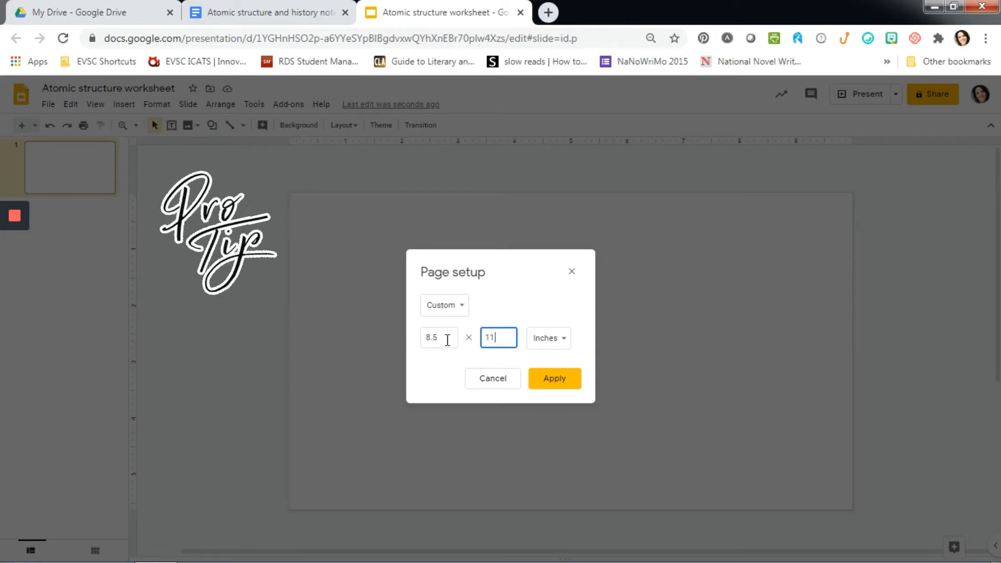
pyautogui.click(570, 386)
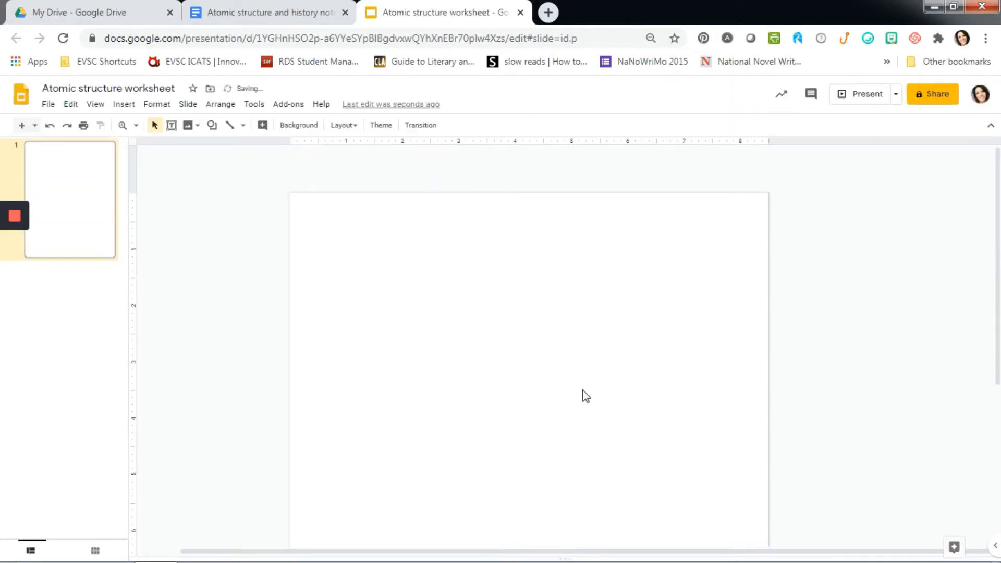
# Set the zoom so that the whole portrait slide fits in the editing area
pyautogui.scroll(-5, 583, 395)
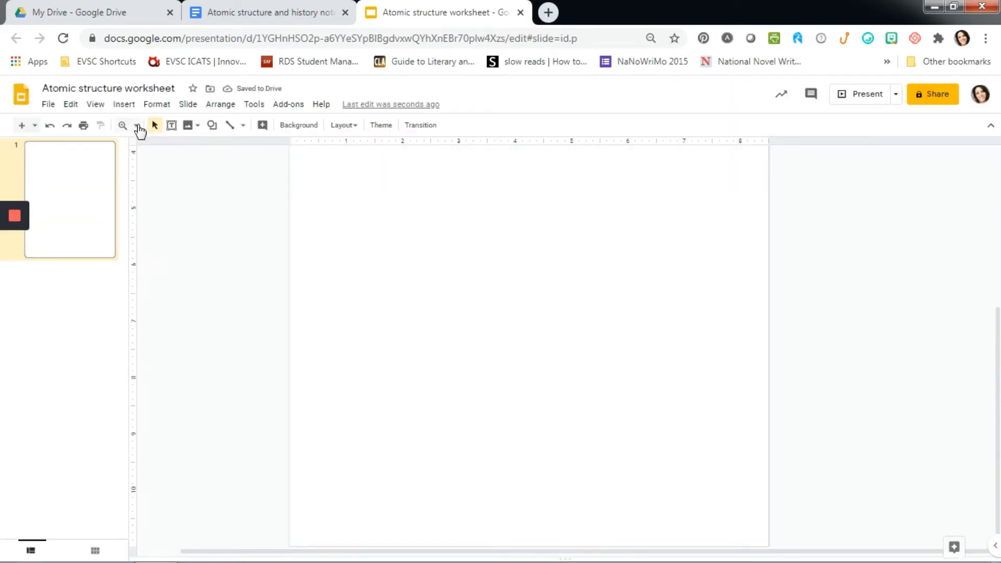
pyautogui.click(137, 125)
pyautogui.click(162, 165)
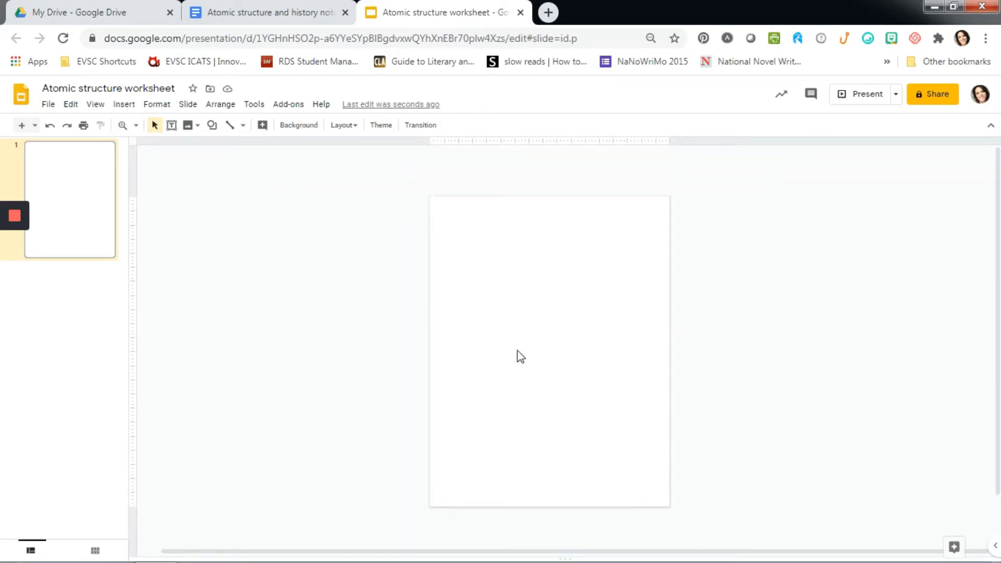
pyautogui.click(128, 104)
pyautogui.moveTo(149, 133)
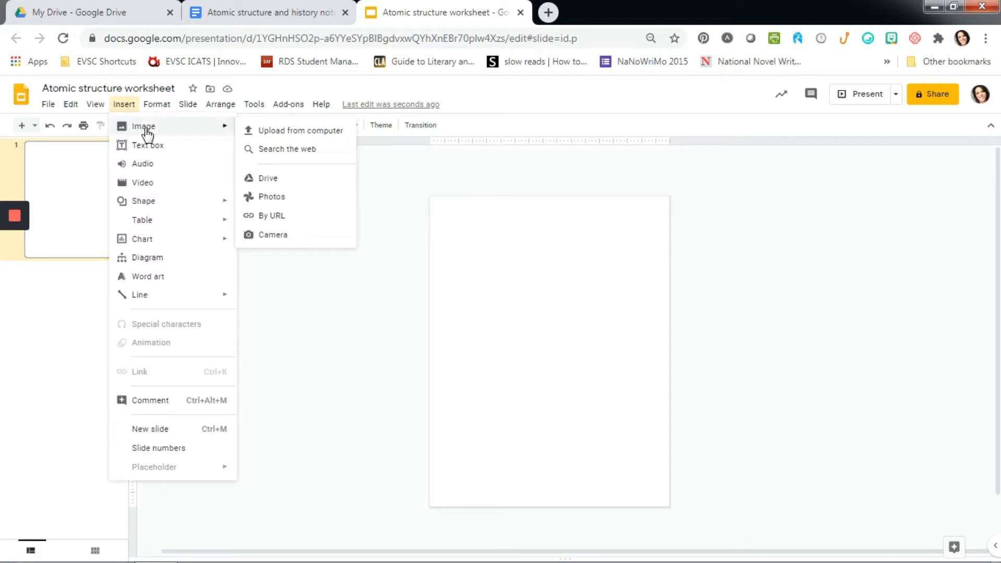
pyautogui.click(124, 104)
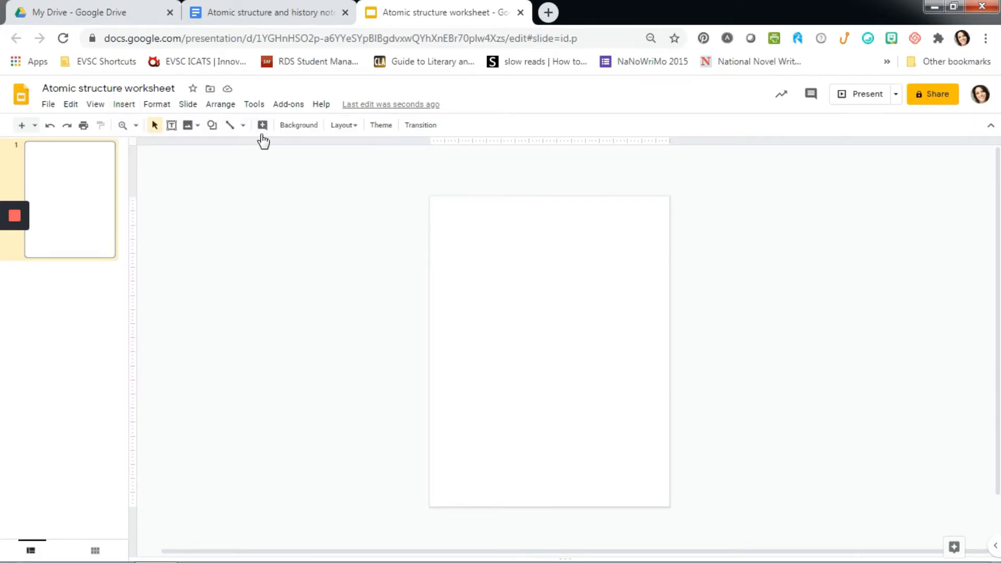
# Set the slide background to the "science atom worksheet" image uploaded from the Pictures library
pyautogui.click(299, 129)
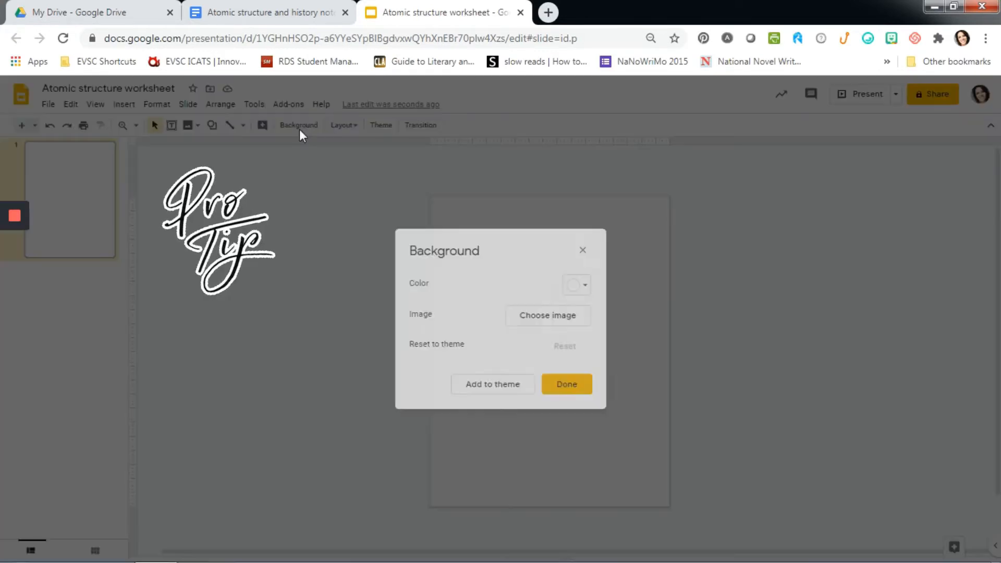
pyautogui.click(570, 324)
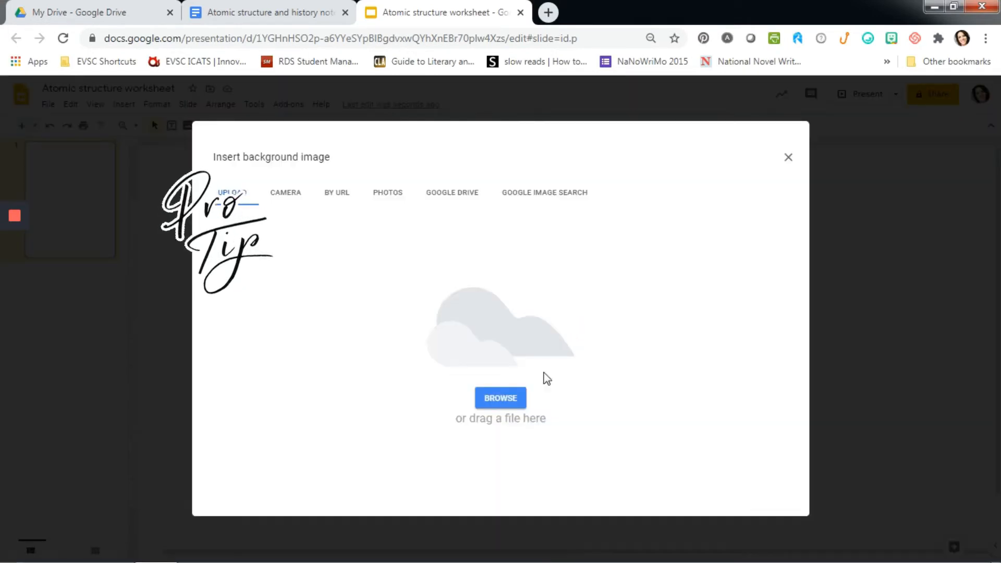
pyautogui.click(513, 401)
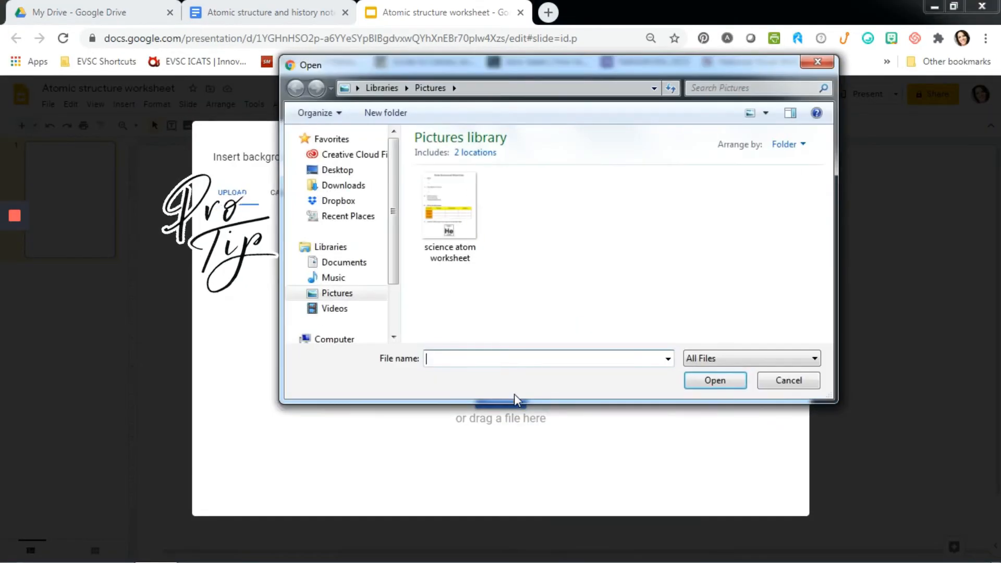
pyautogui.click(444, 222)
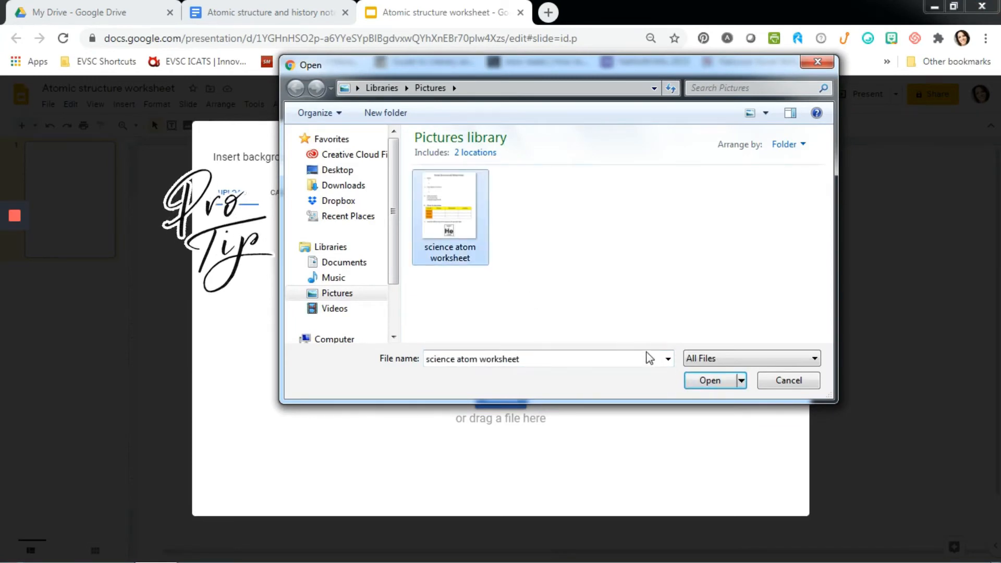
pyautogui.click(714, 383)
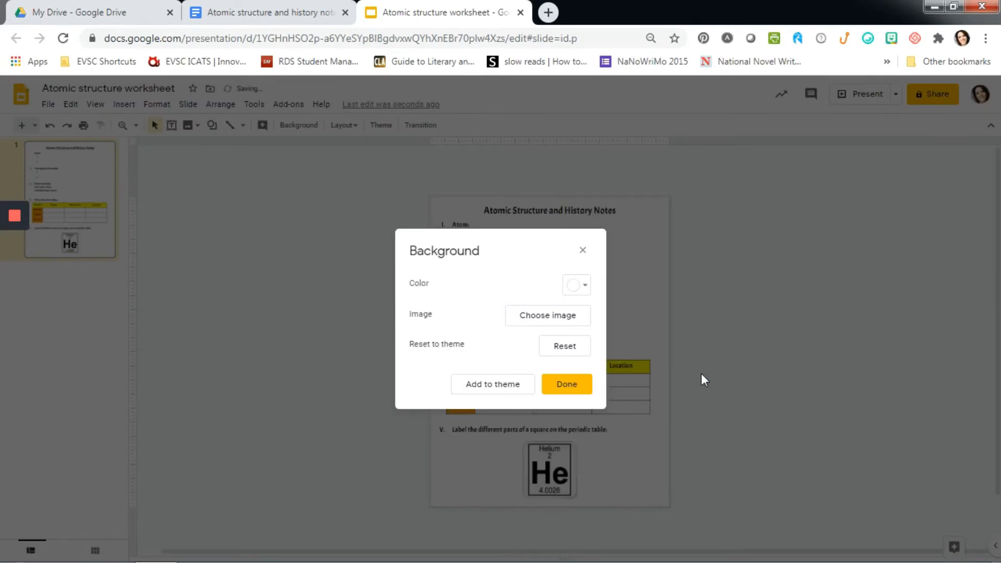
pyautogui.click(567, 385)
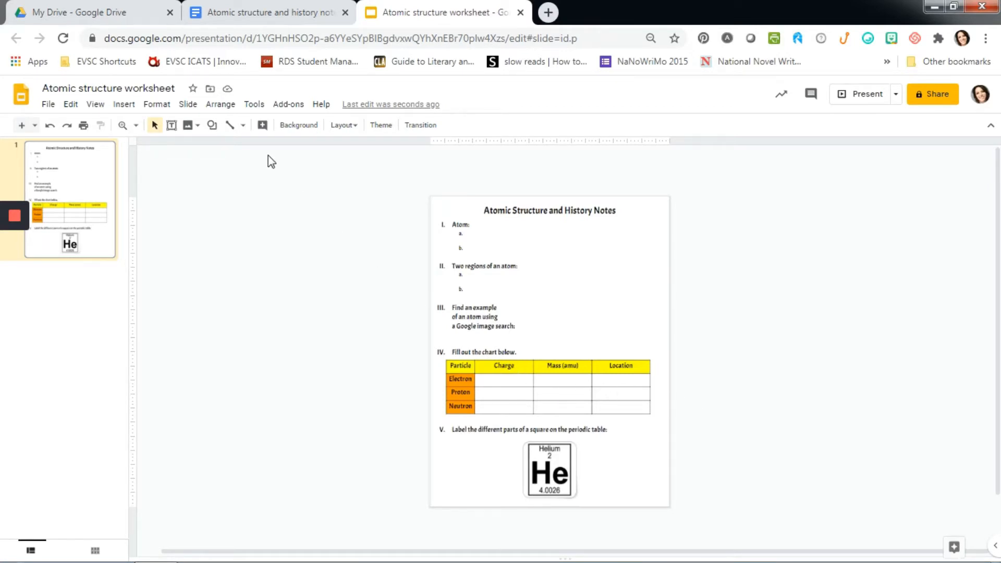
# Add a one-line text box beside item a under "Atom:" and set its font to Acme
pyautogui.click(171, 125)
pyautogui.moveTo(469, 228); pyautogui.dragTo(656, 239)
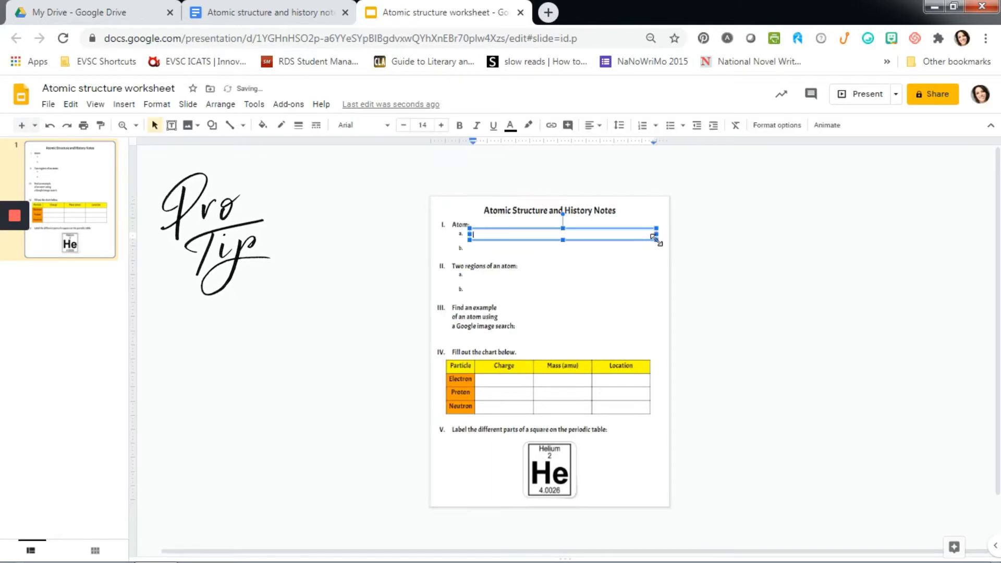
pyautogui.click(382, 127)
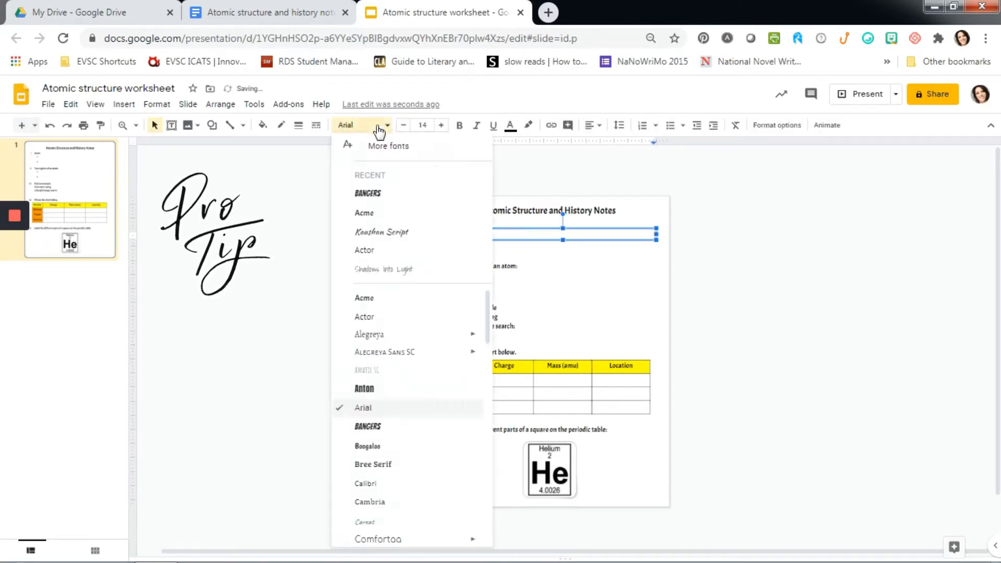
pyautogui.click(405, 214)
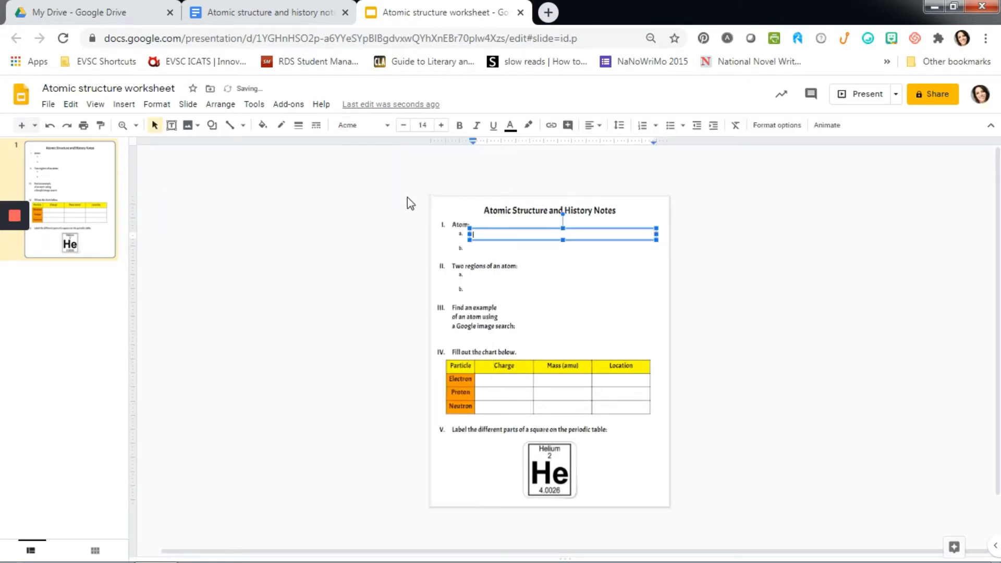